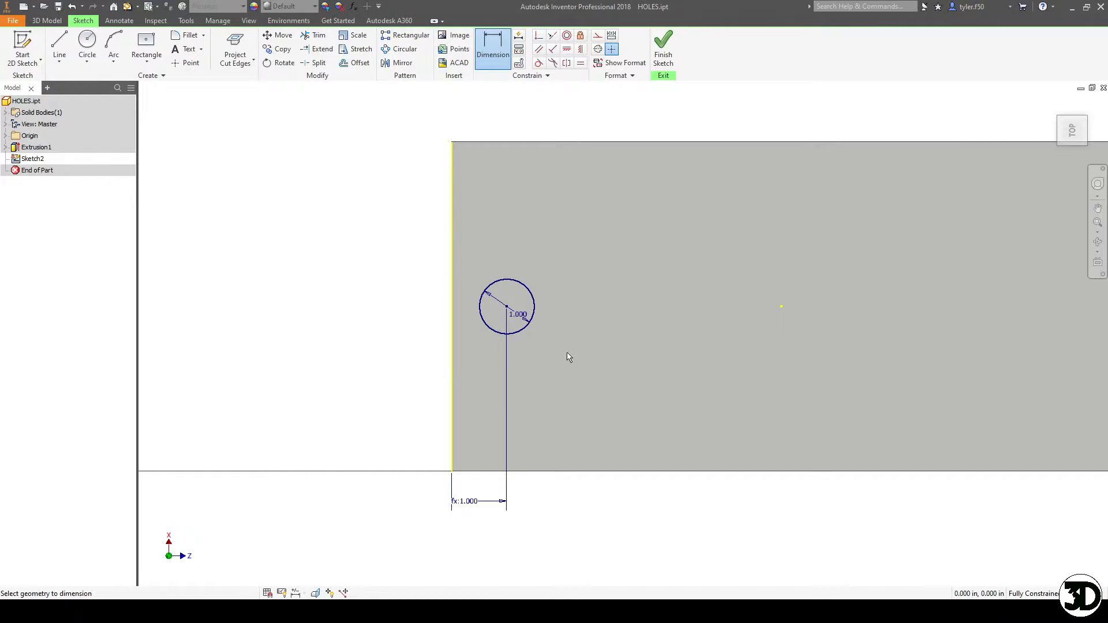
Extrude-cut the 1 in circle through the whole block with the extents set to All
key(e)
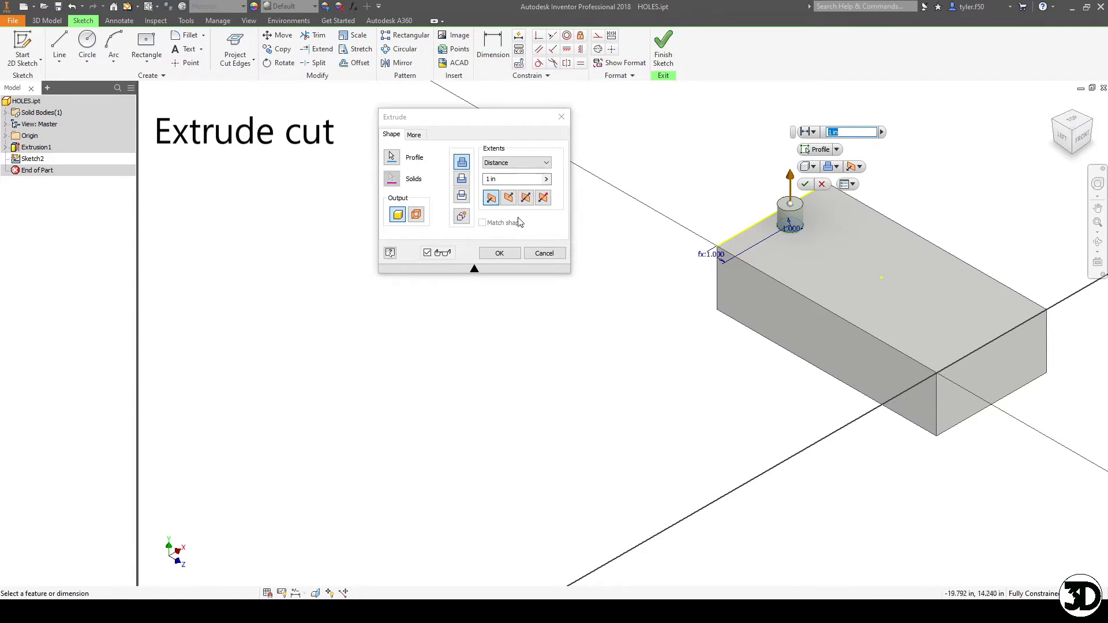
click(464, 178)
click(516, 162)
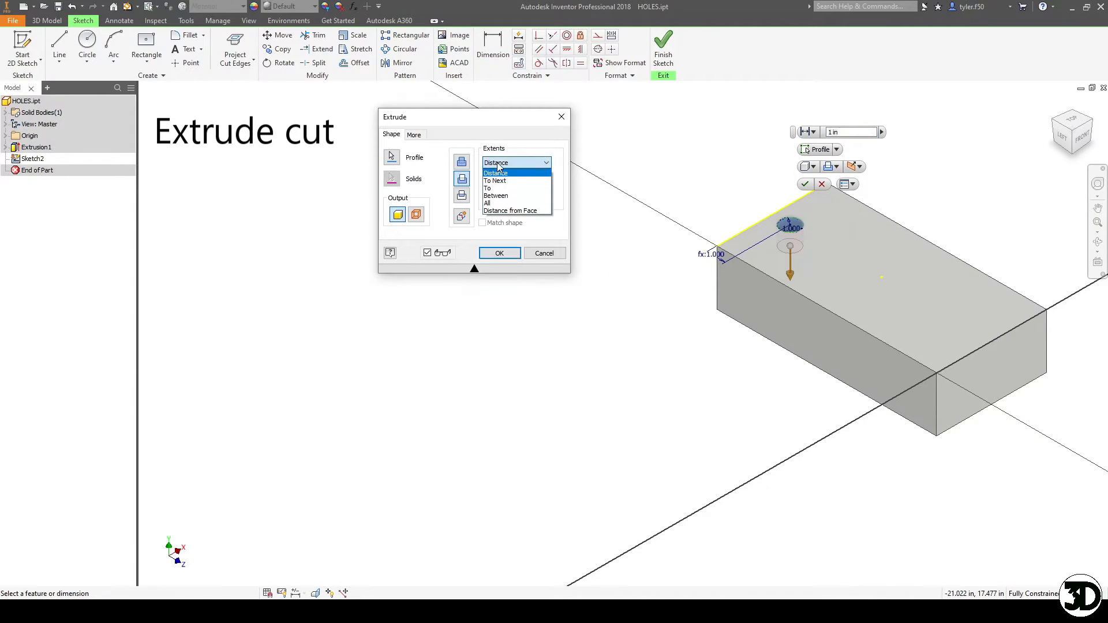
click(498, 199)
click(500, 254)
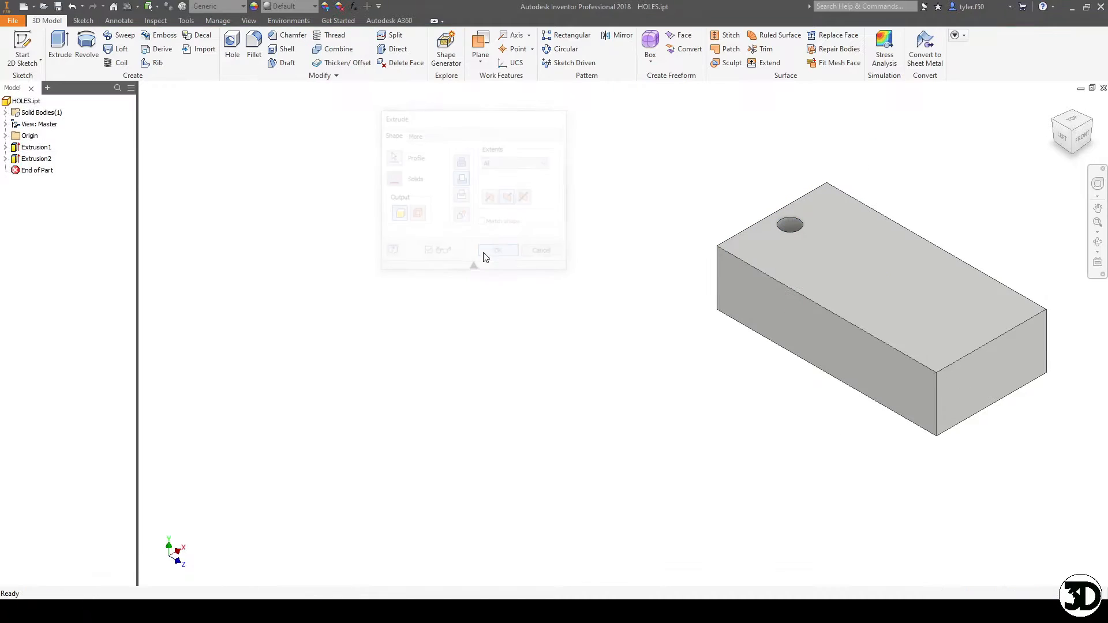
Start a sketch on the block face with the hole and place three center points in a row beside the hole
key(F4)
drag(692, 256, 436, 404)
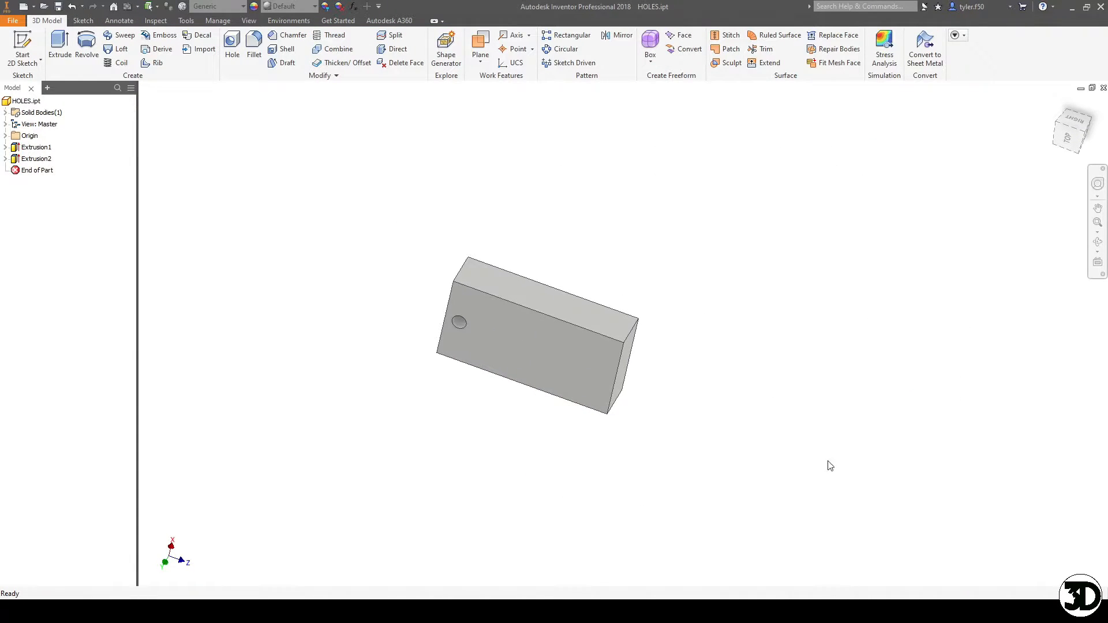
key(s)
click(518, 356)
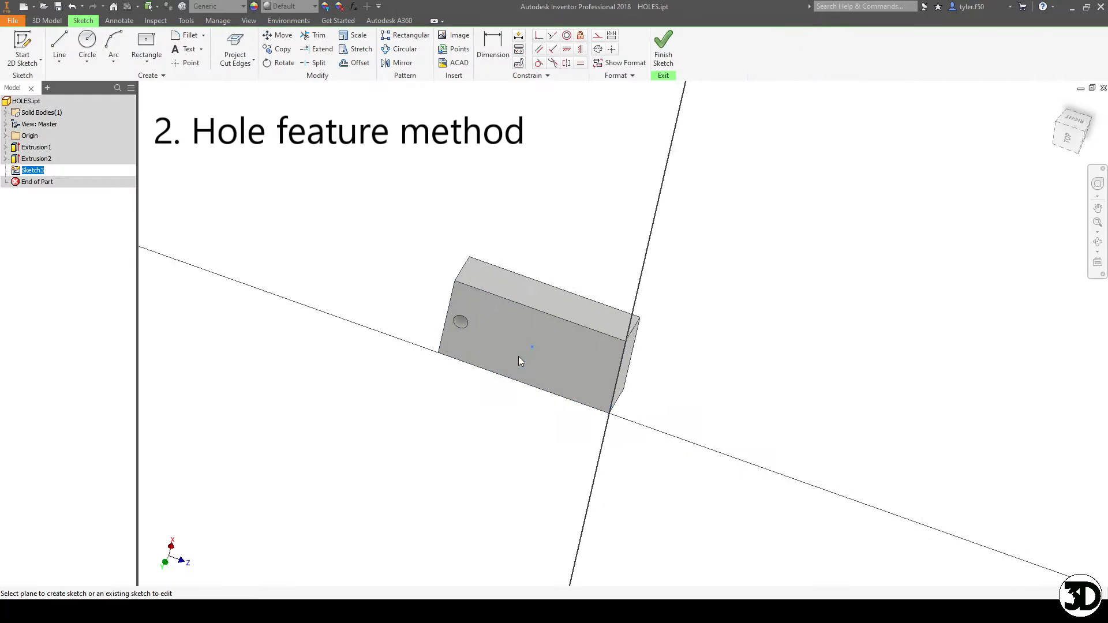
click(184, 64)
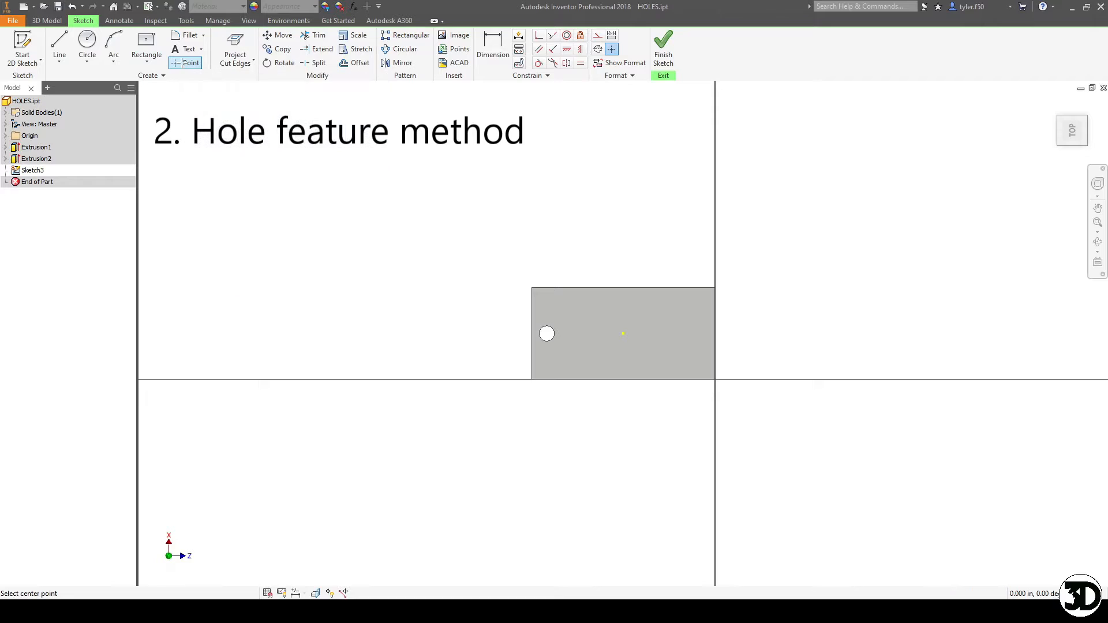
click(584, 333)
click(647, 333)
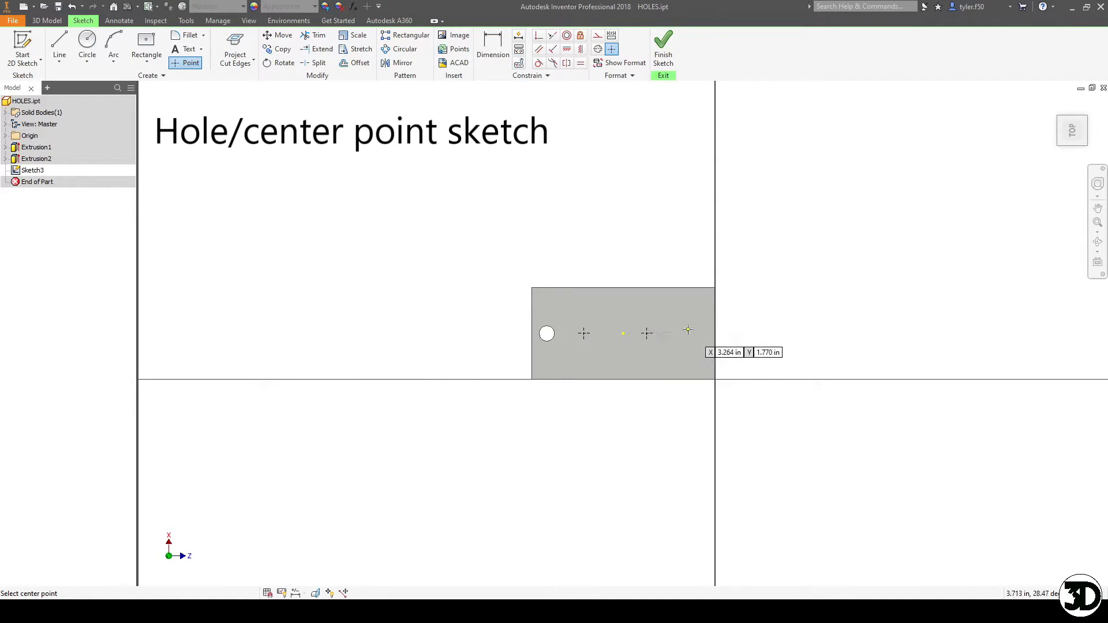
click(690, 333)
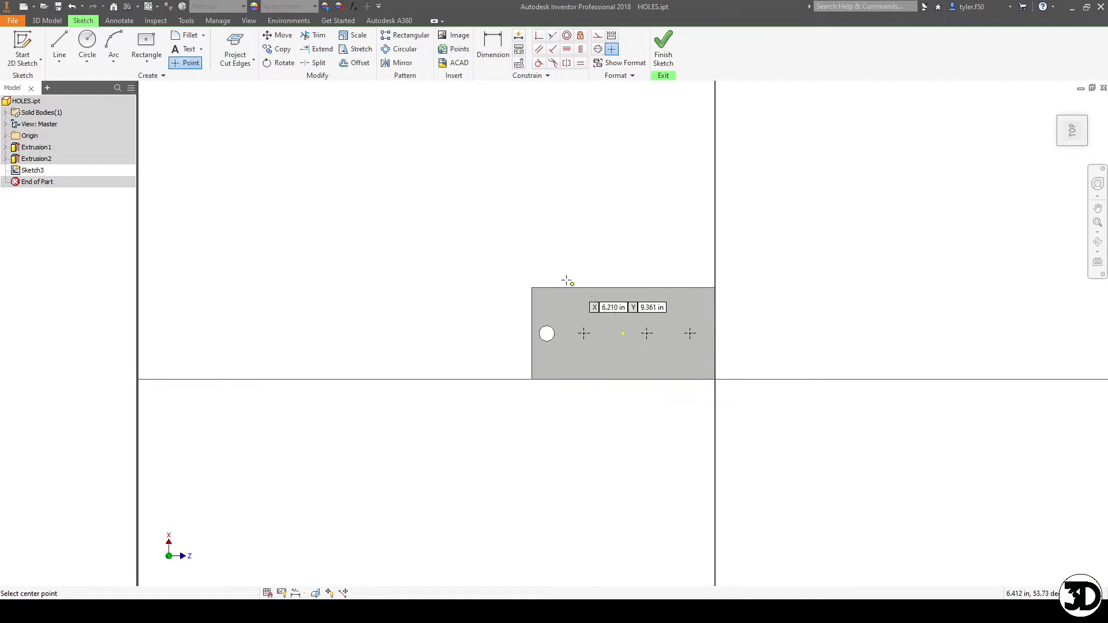
key(Escape)
Align all three sketch points with the face's center point using the Vertical constraint
scroll(596, 351, up, 5)
click(580, 49)
click(552, 286)
click(693, 285)
click(775, 285)
click(693, 286)
click(933, 286)
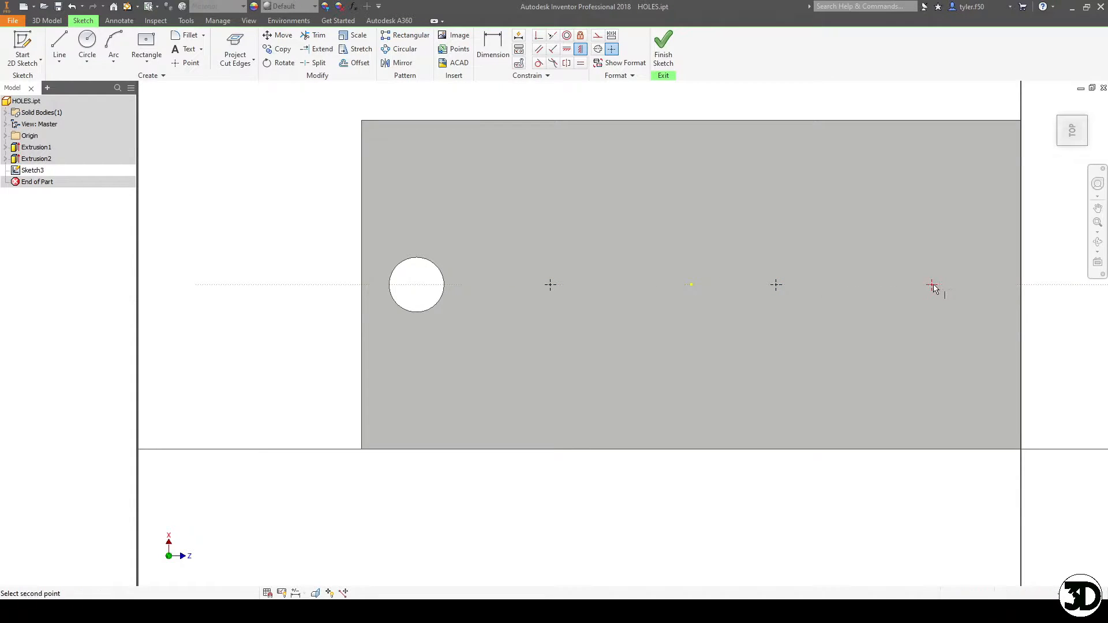
click(693, 286)
Dimension the point nearest the existing hole at 2.625 in from the face's center point
key(d)
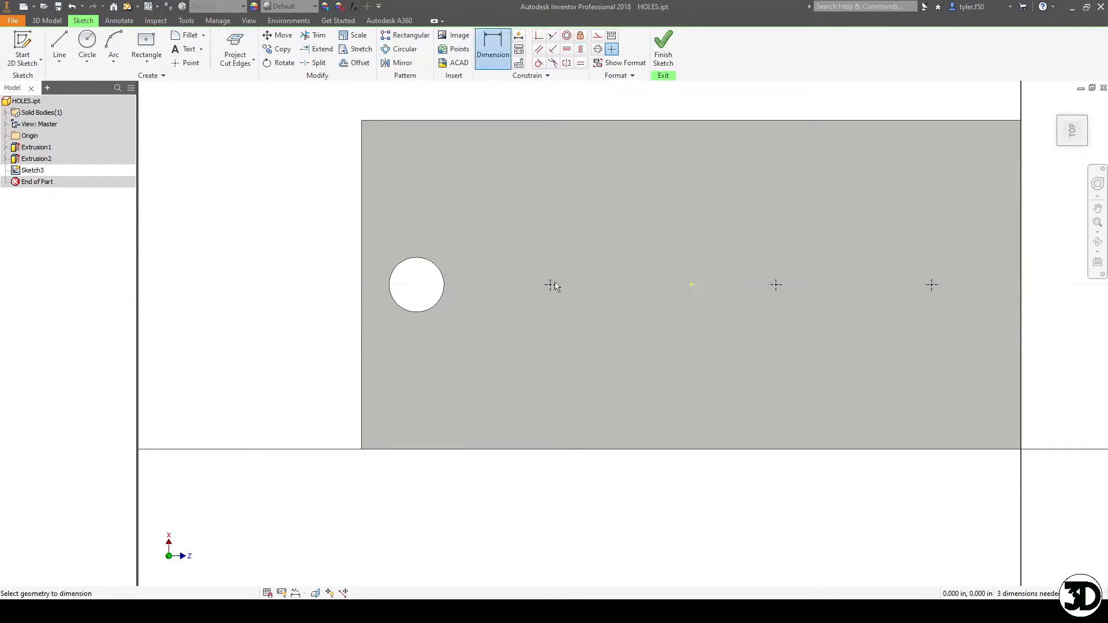
click(692, 285)
click(677, 311)
text(2.625)
key(Return)
Dimension the middle sketch point at 1.5 in from the face's center point
click(692, 285)
click(776, 285)
click(730, 318)
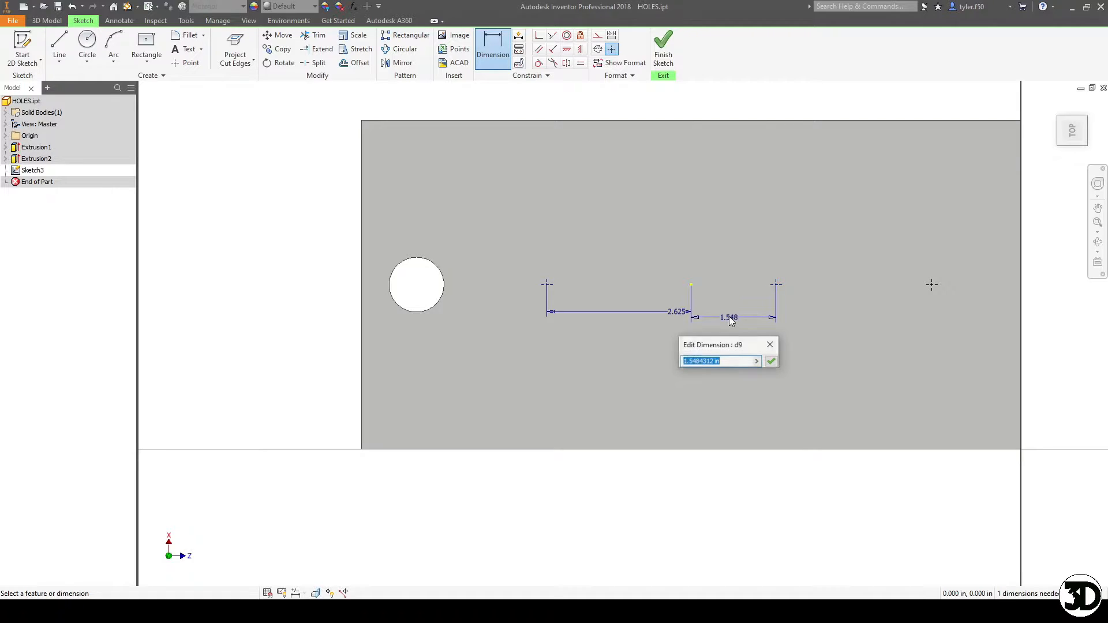
text(1.5)
key(Return)
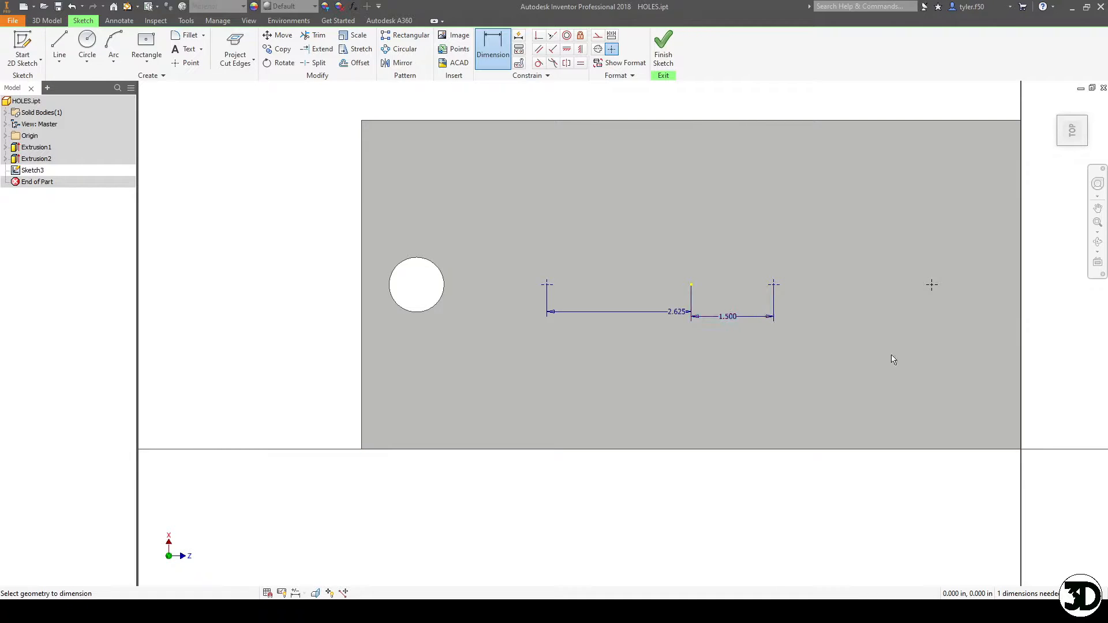
Dimension the outermost point at 2.5 in from the middle sketch point and finish the sketch
click(931, 284)
click(890, 320)
text(2.5)
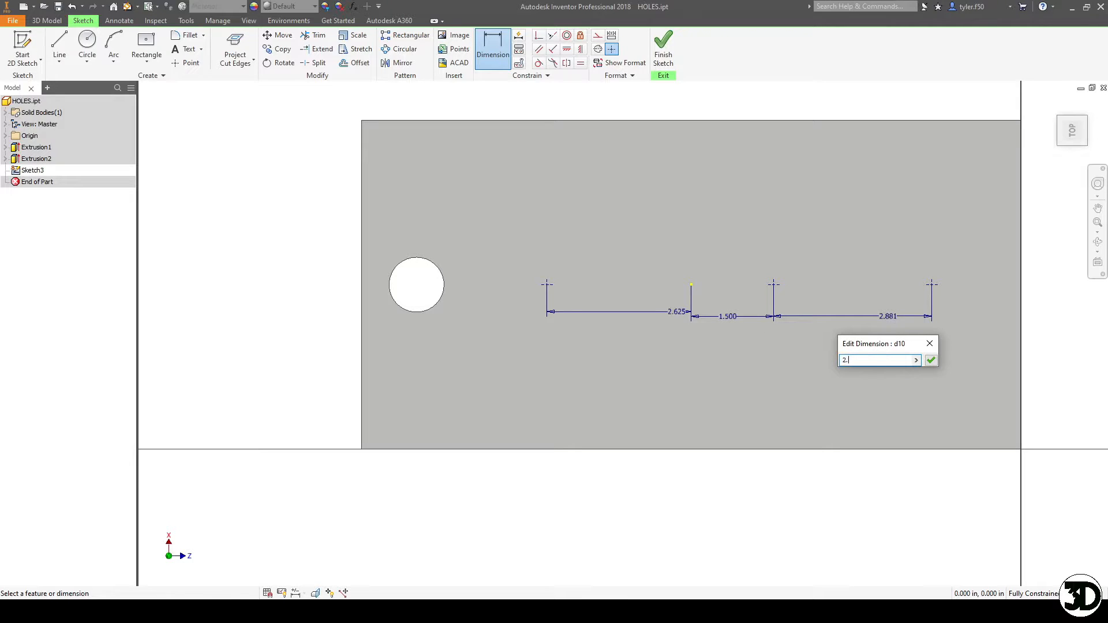
key(Return)
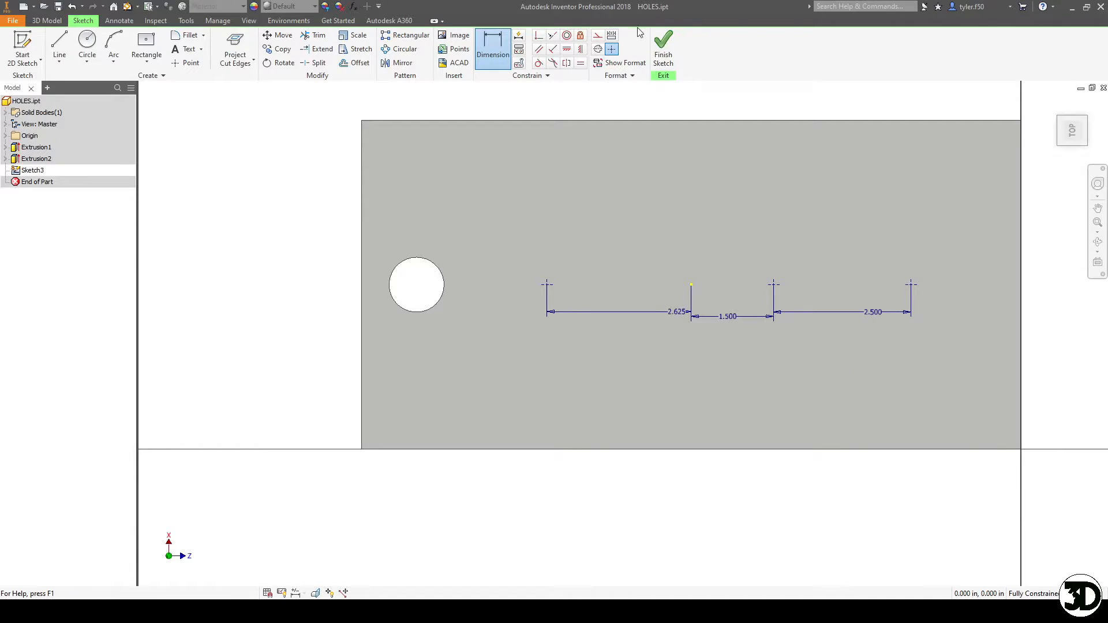
click(658, 49)
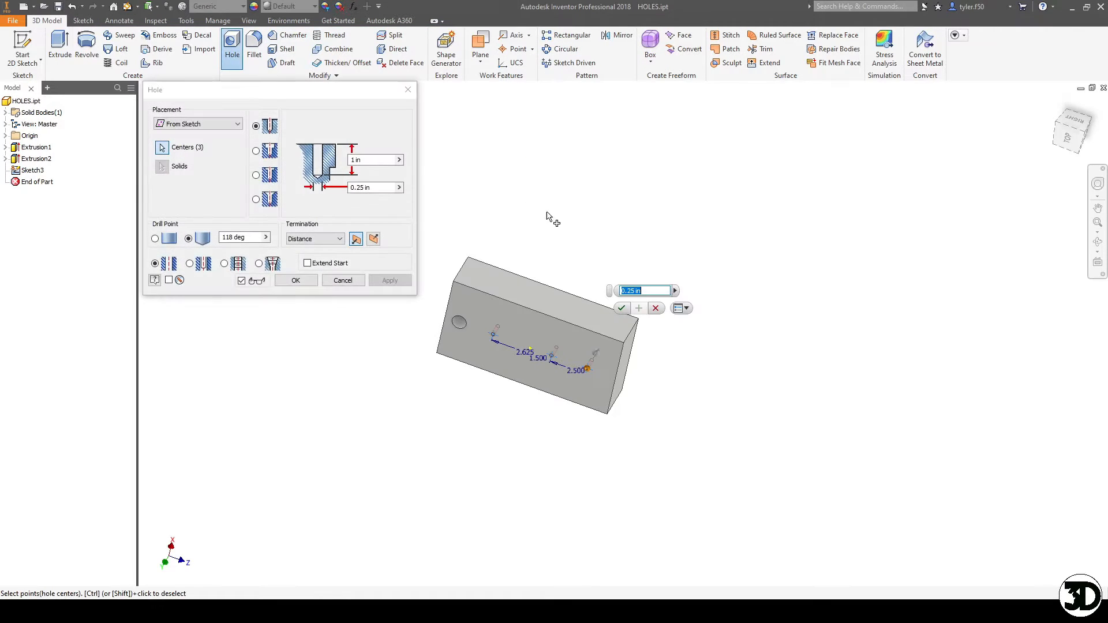
Deselect two of the Hole feature's centers so only the point nearest the existing hole stays selected
key(F4)
drag(635, 425, 685, 344)
scroll(650, 191, down, 5)
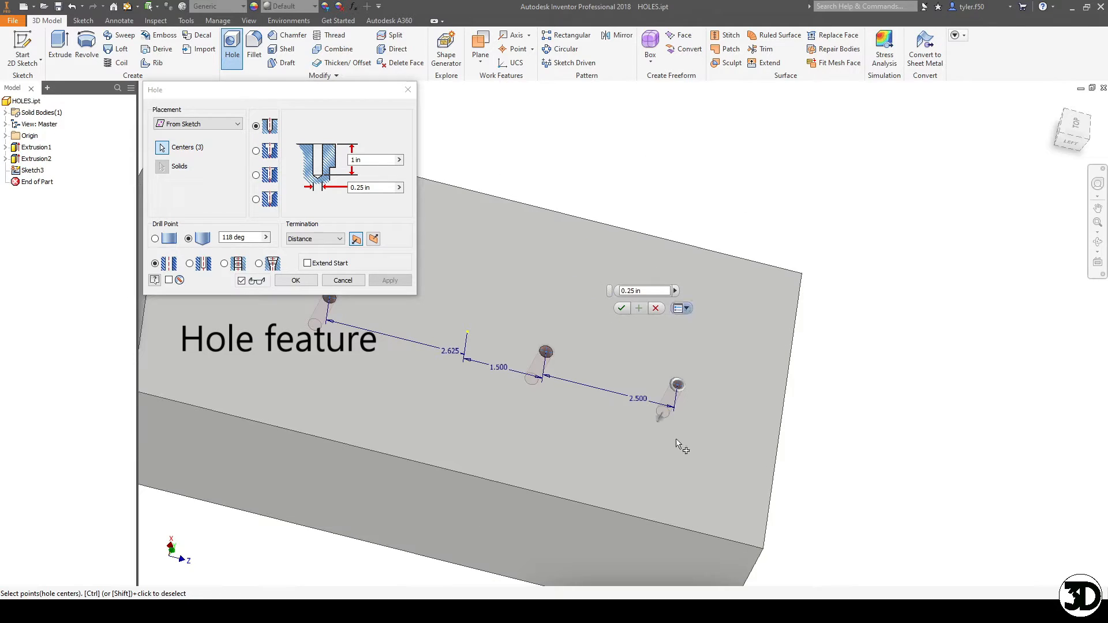
ctrl+click(549, 354)
ctrl+click(677, 385)
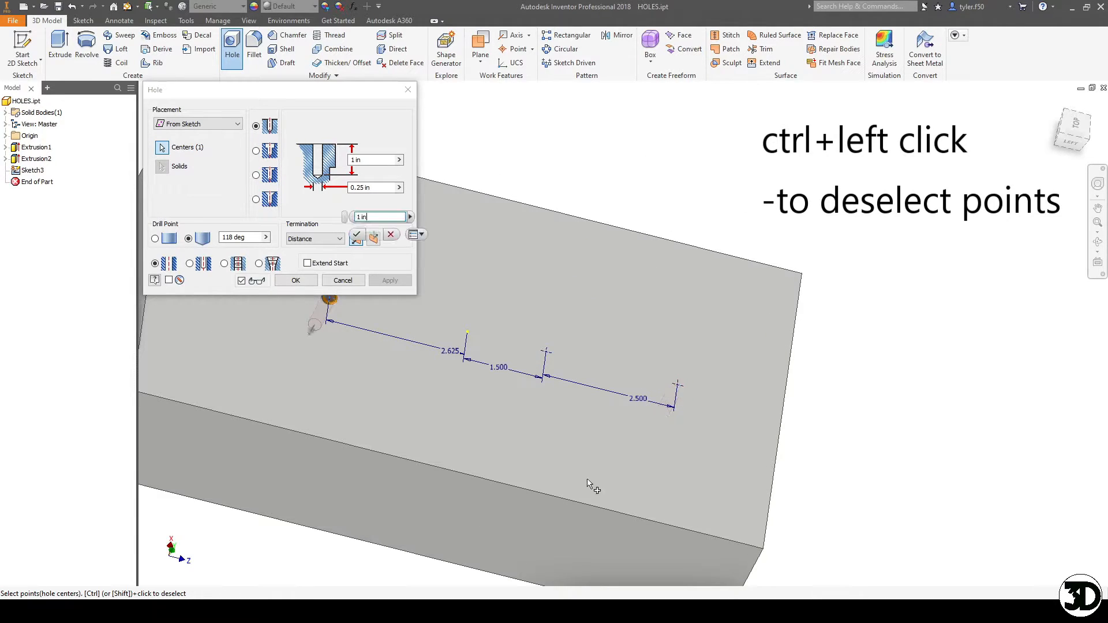
Set the drilled hole's diameter to 1 in and its drill point to flat
middle_drag(543, 299, 677, 313)
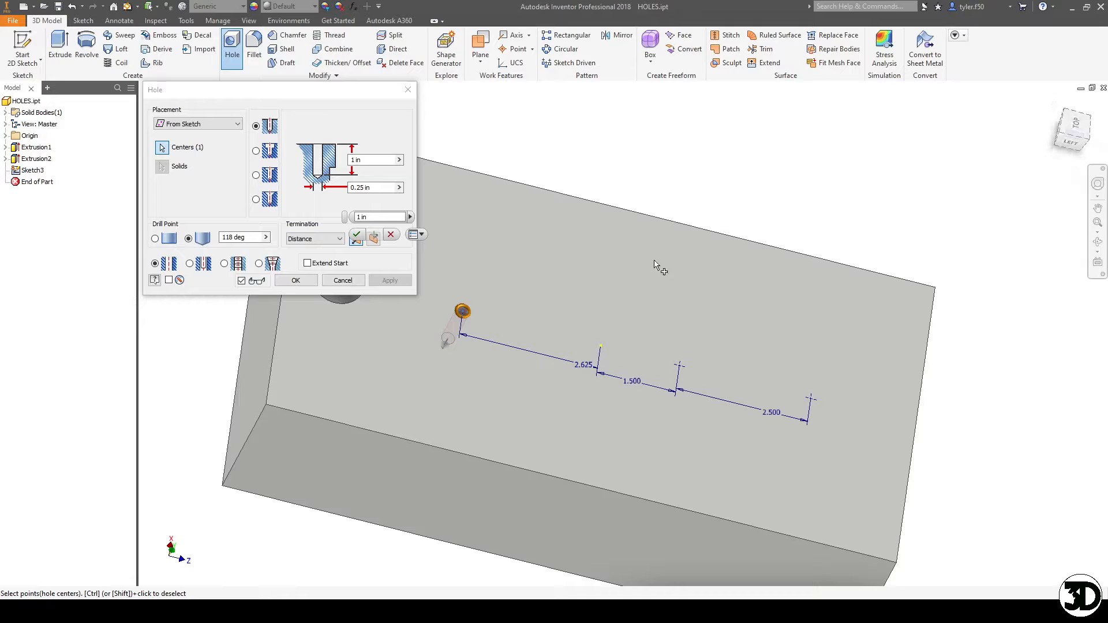
click(1072, 143)
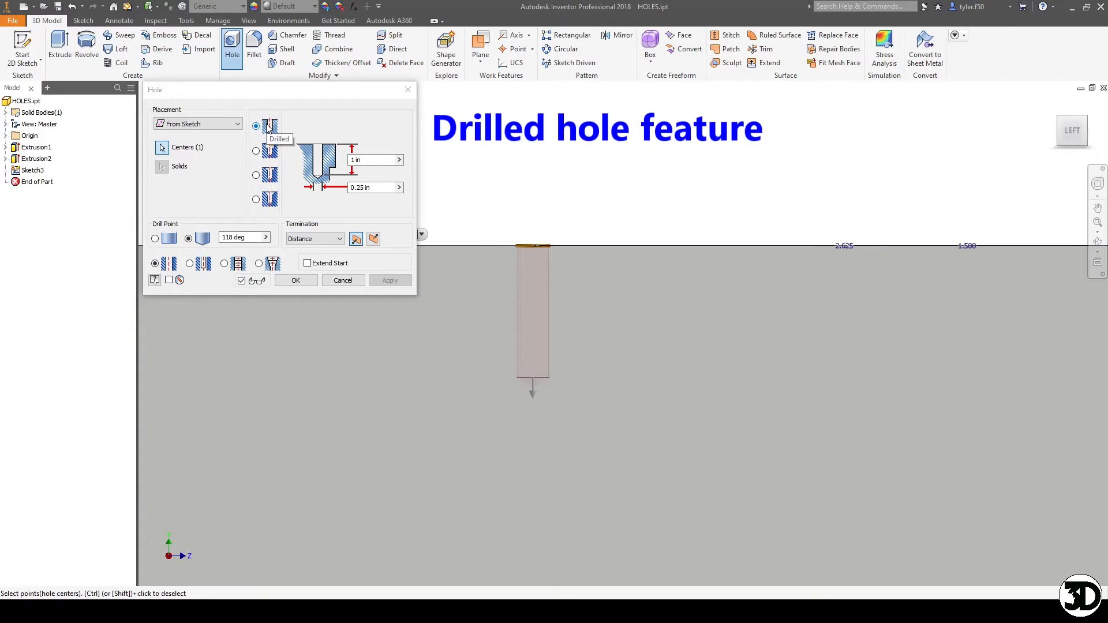
drag(376, 188, 328, 185)
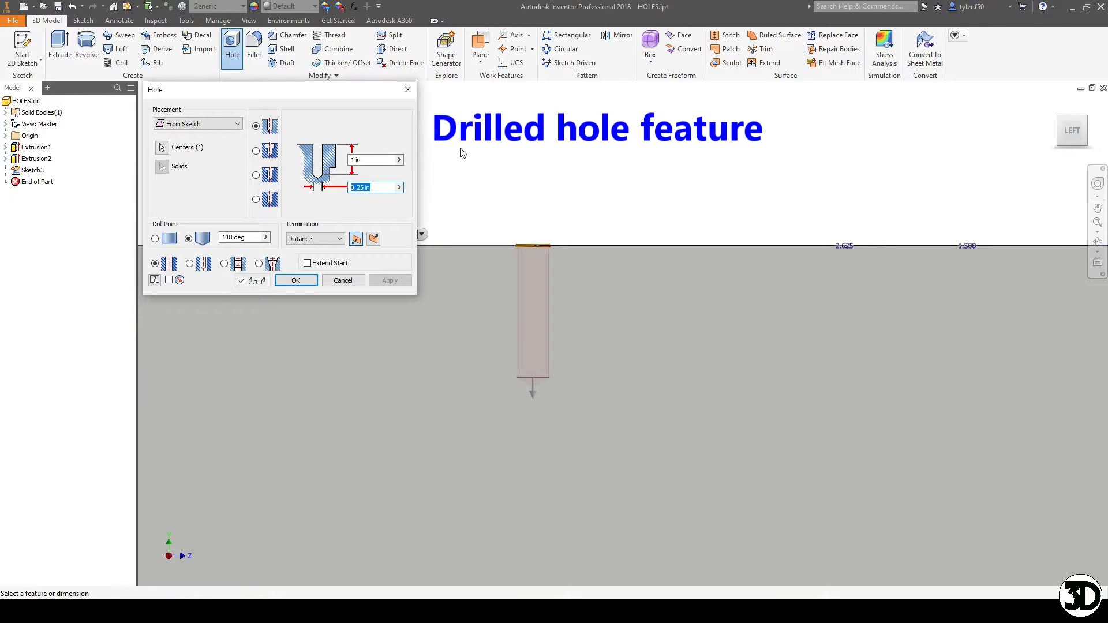
text(.)
key(BackSpace)
text(1)
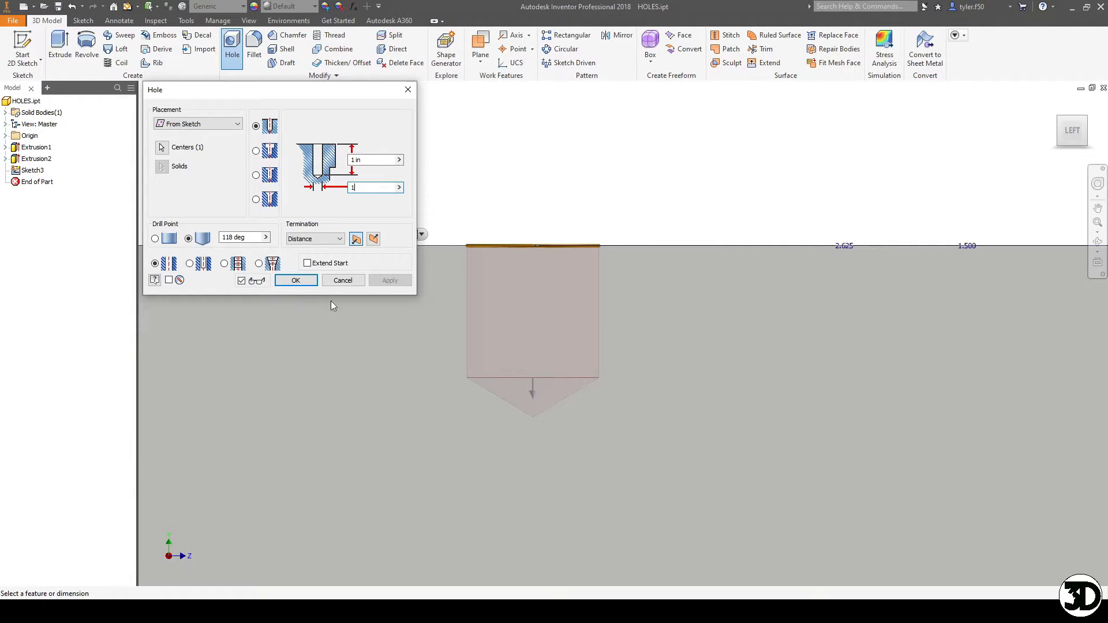
click(155, 239)
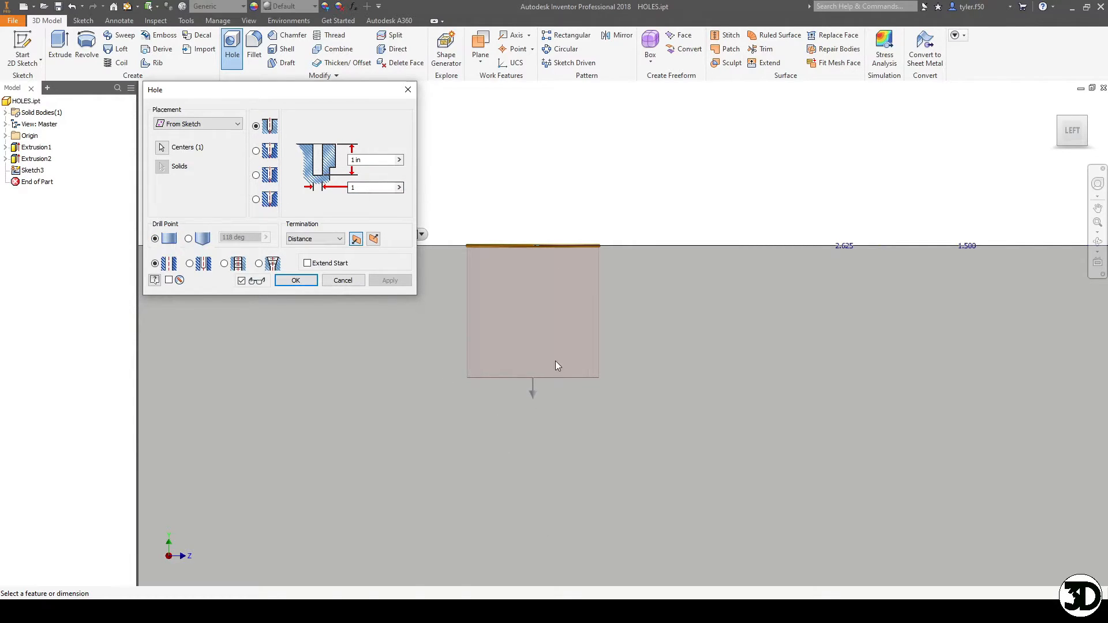
Set the drilled hole's depth to 2.5 in and create the hole
scroll(554, 346, down, 3)
click(378, 188)
double_click(376, 158)
text(2.5)
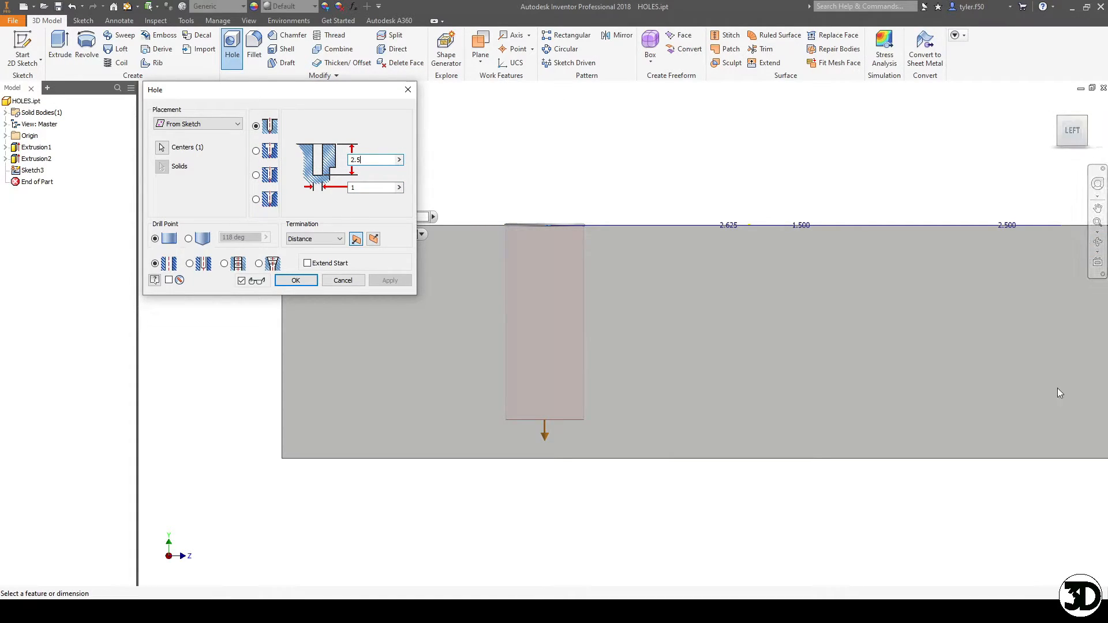
click(296, 280)
Examine the new blind hole beside the through hole from several angles
key(F3)
drag(709, 246, 710, 275)
key(F4)
drag(668, 214, 670, 289)
scroll(673, 300, down, 2)
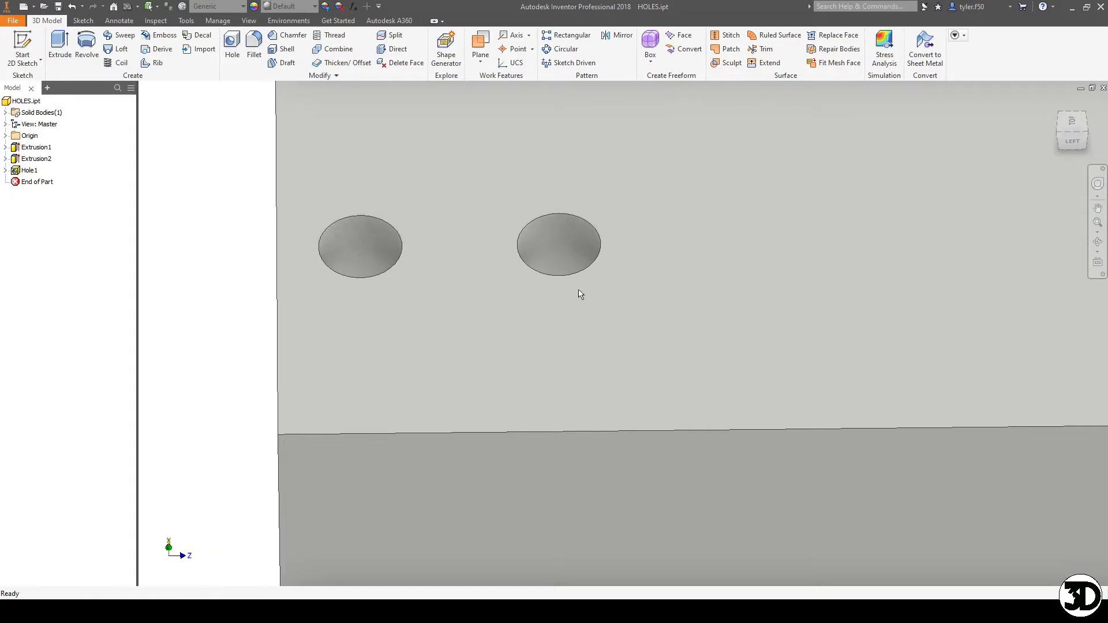
scroll(577, 292, down, 4)
drag(652, 288, 675, 358)
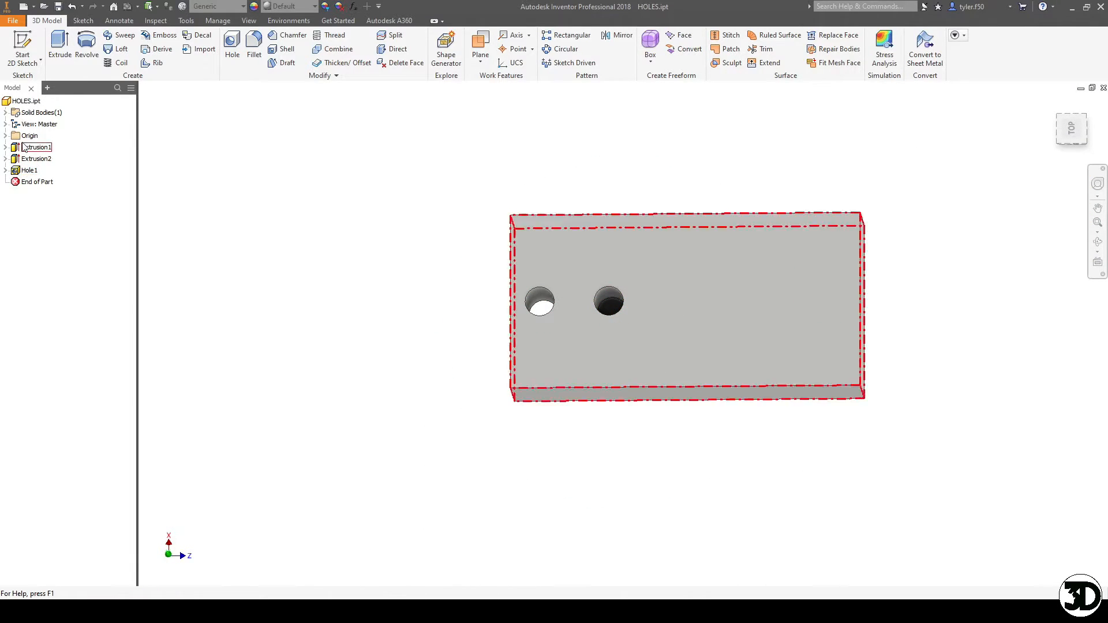
Share the sketch under the drilled hole feature so its remaining points can be reused
click(6, 171)
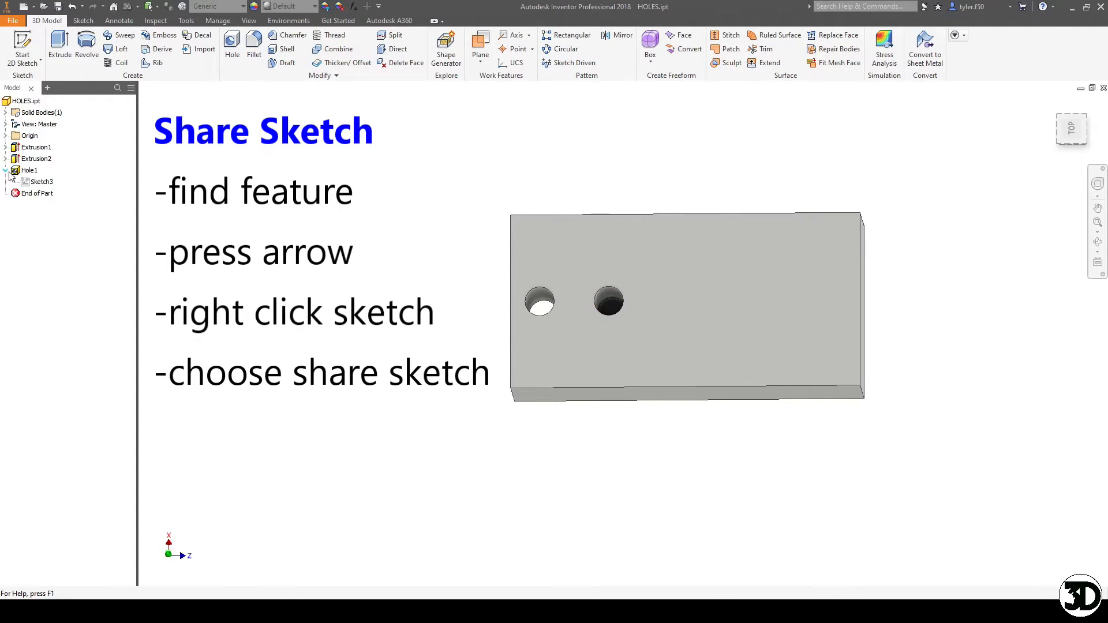
right_click(37, 184)
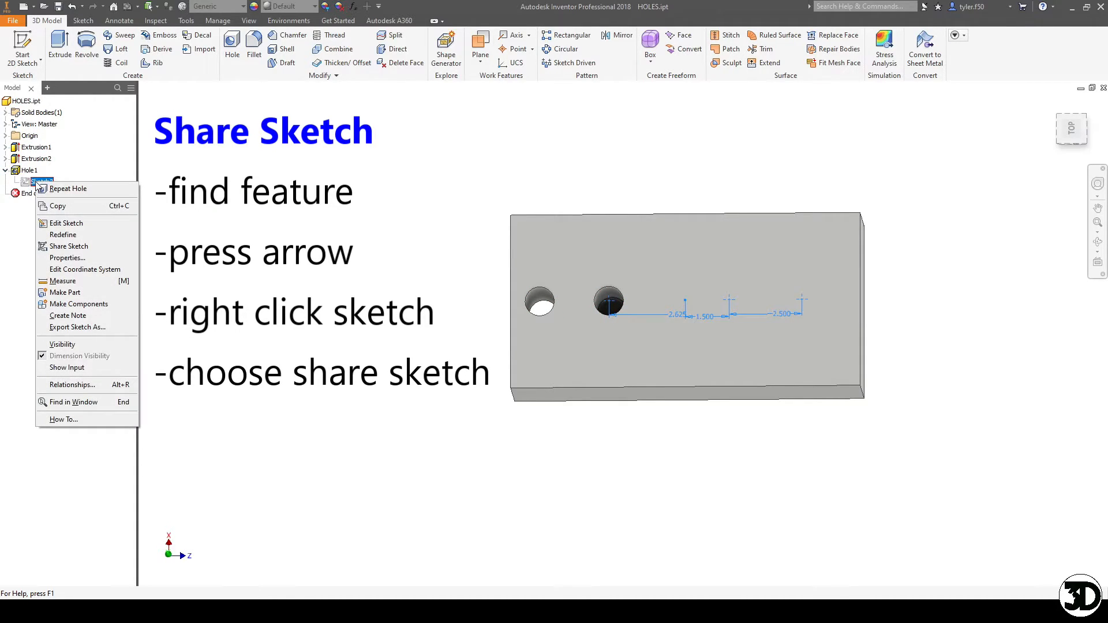
click(70, 247)
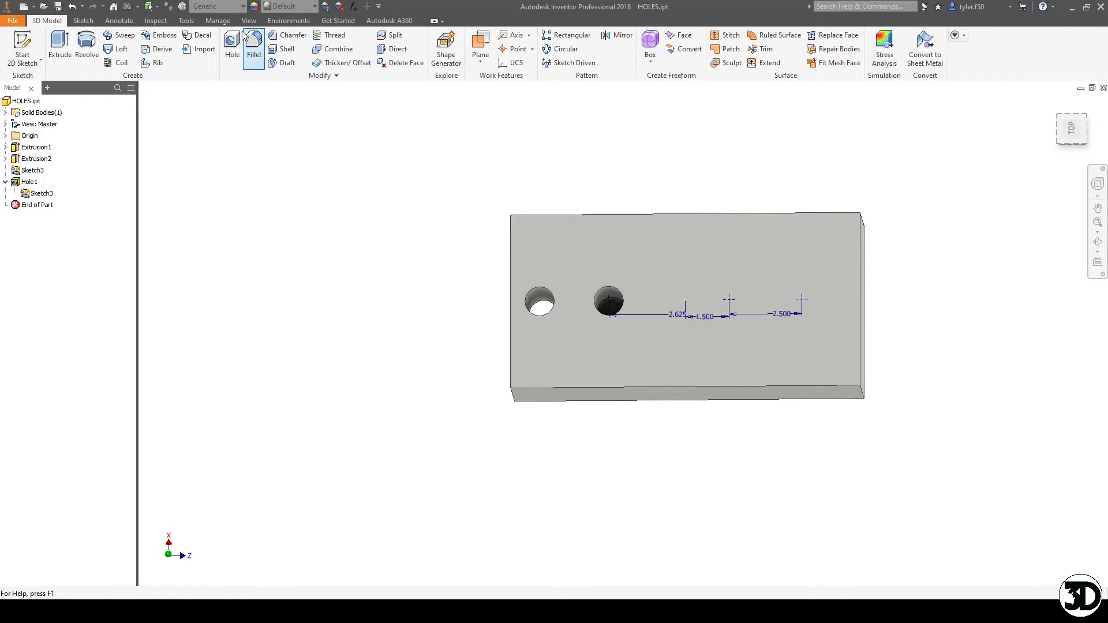
Start a counterbore Hole feature on the middle sketch point only, deselecting the outermost point
click(230, 48)
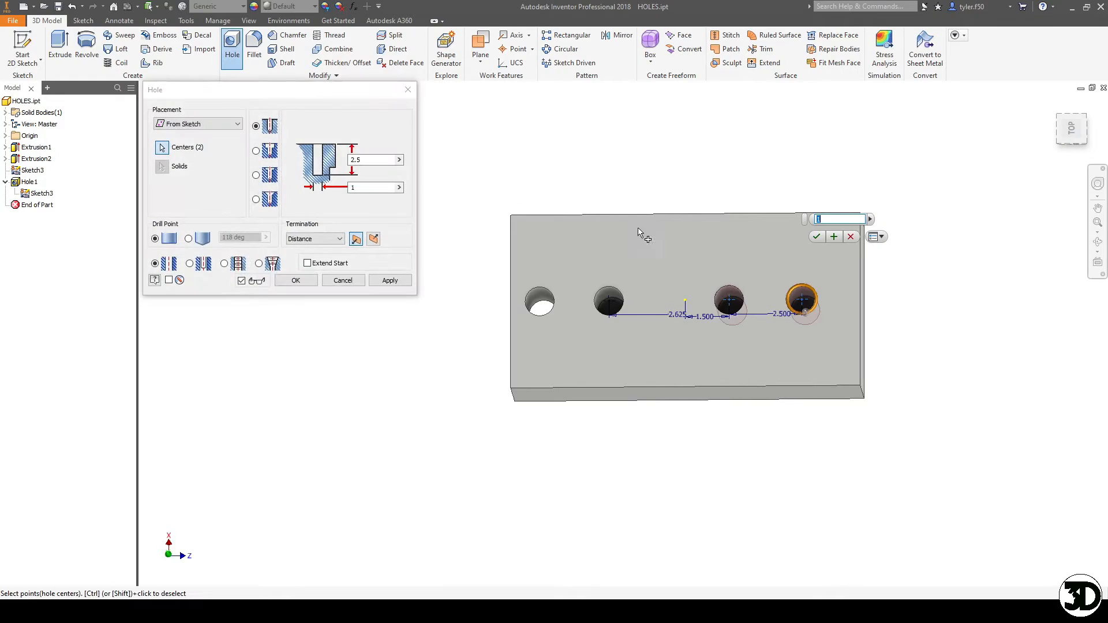
ctrl+click(801, 303)
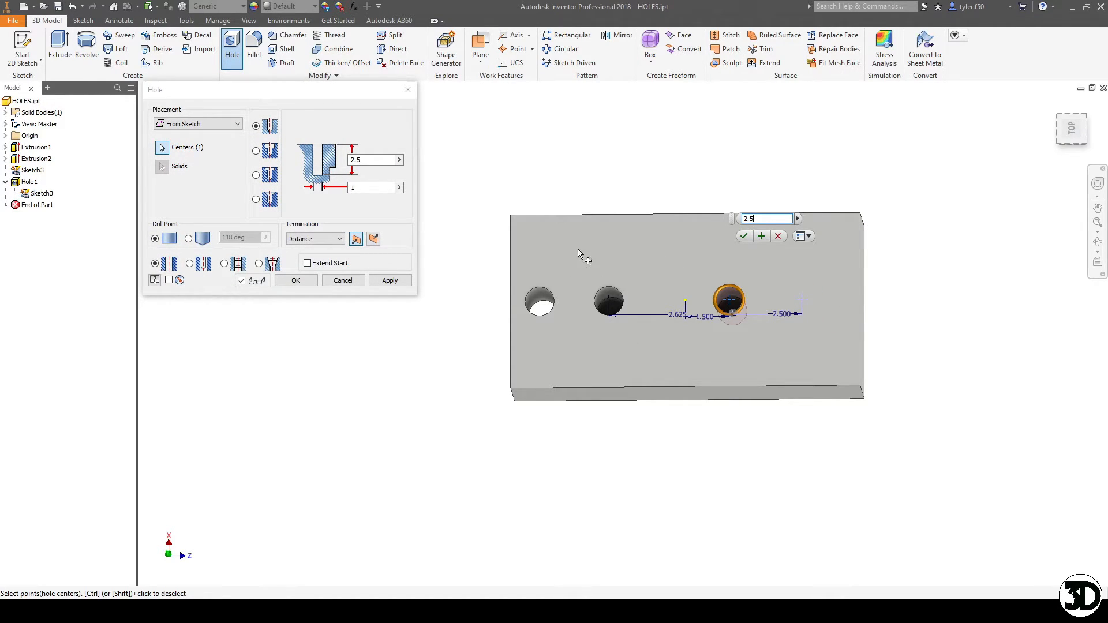
click(273, 152)
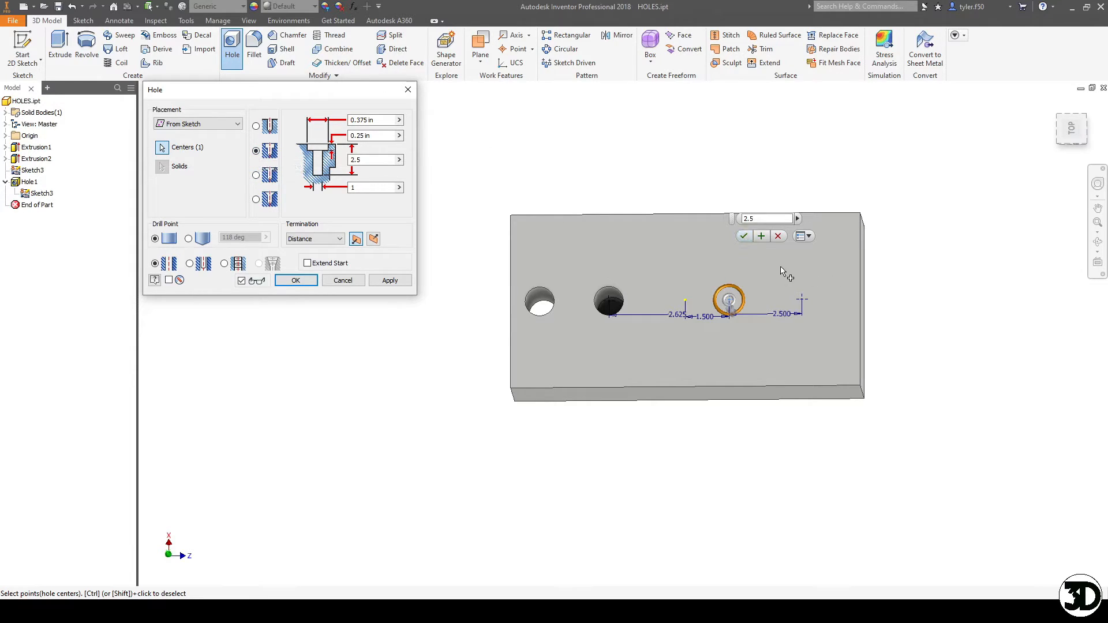
Set the counterbore's diameter to 1.5 in and its depth to 0.5 in
click(374, 120)
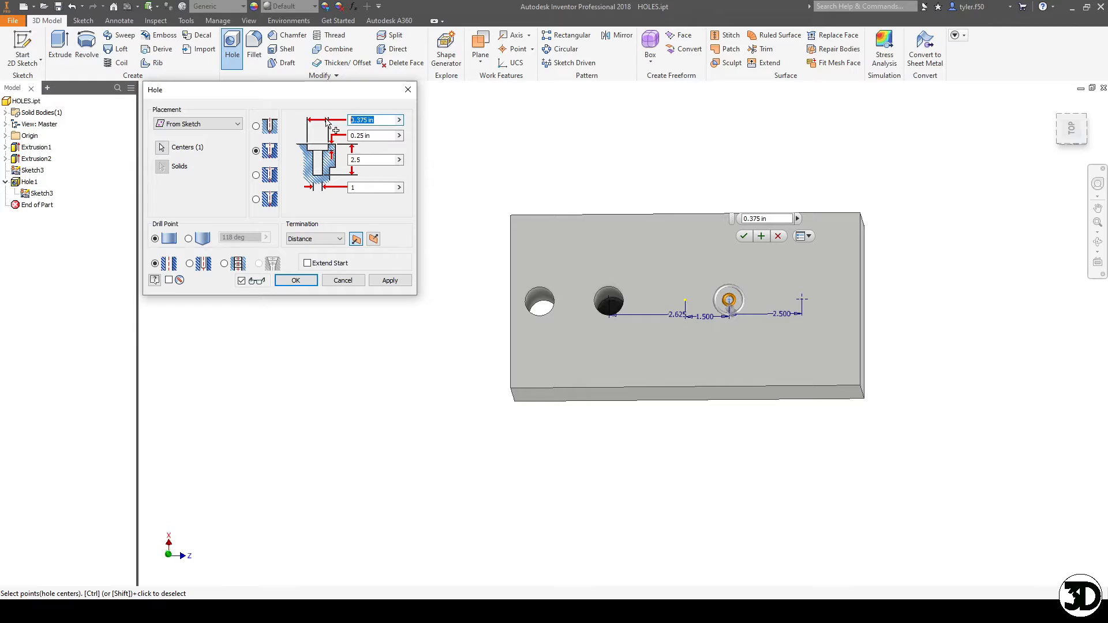
drag(302, 90, 371, 177)
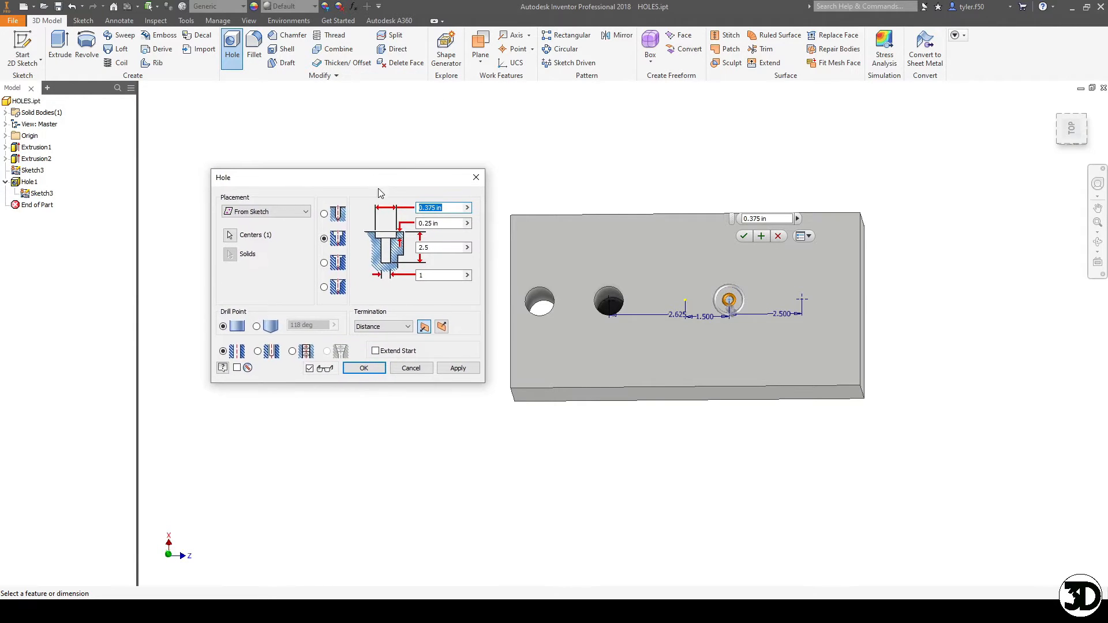
click(1073, 130)
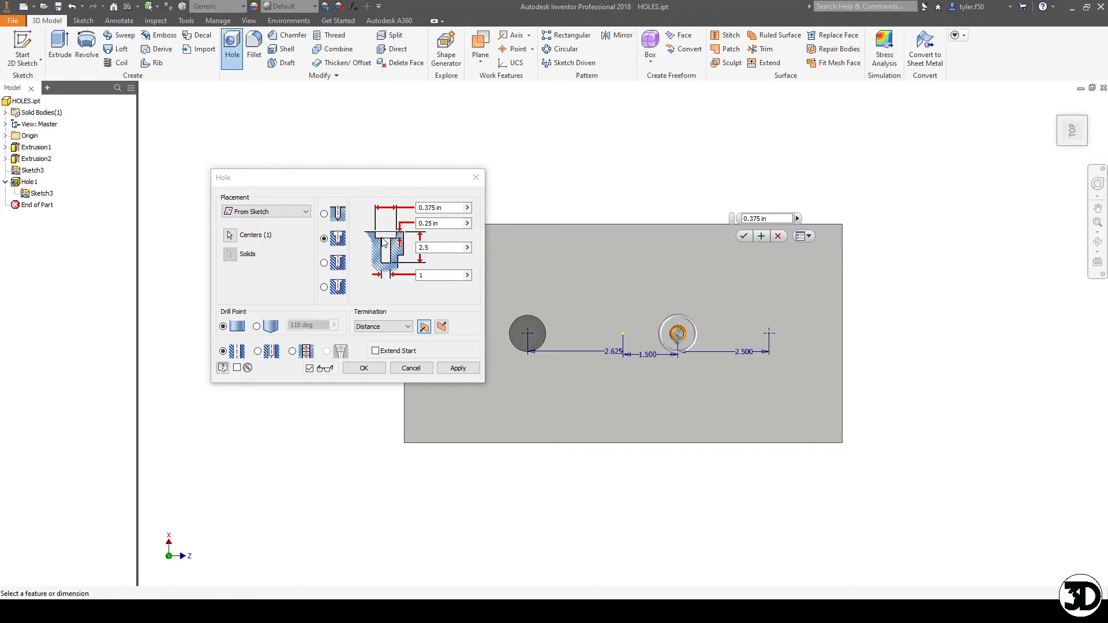
click(451, 208)
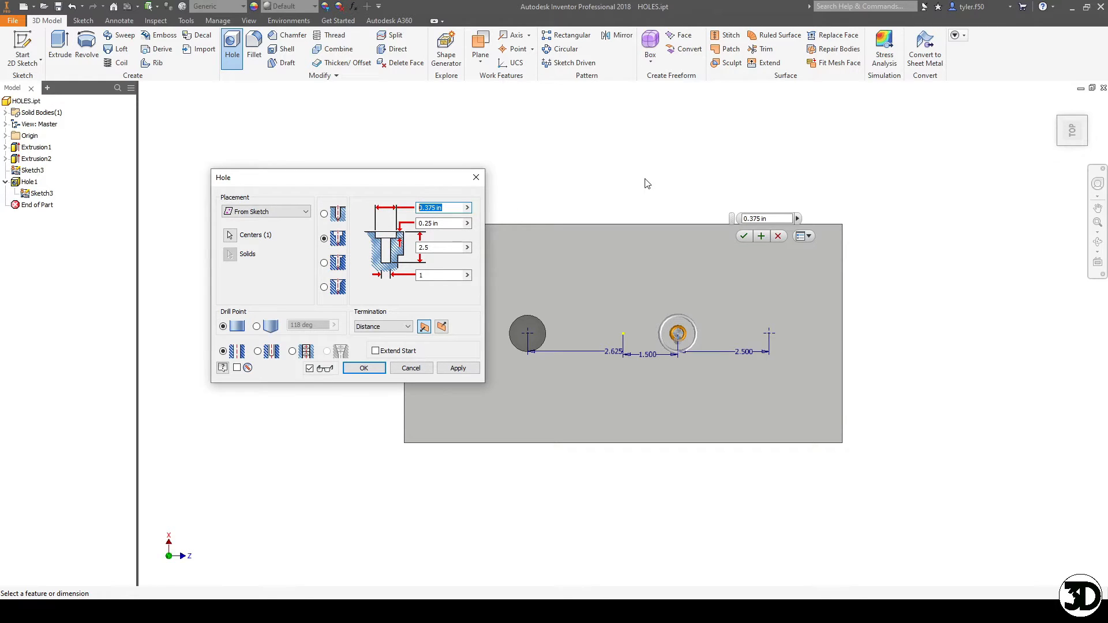
text(1.5)
key(Tab)
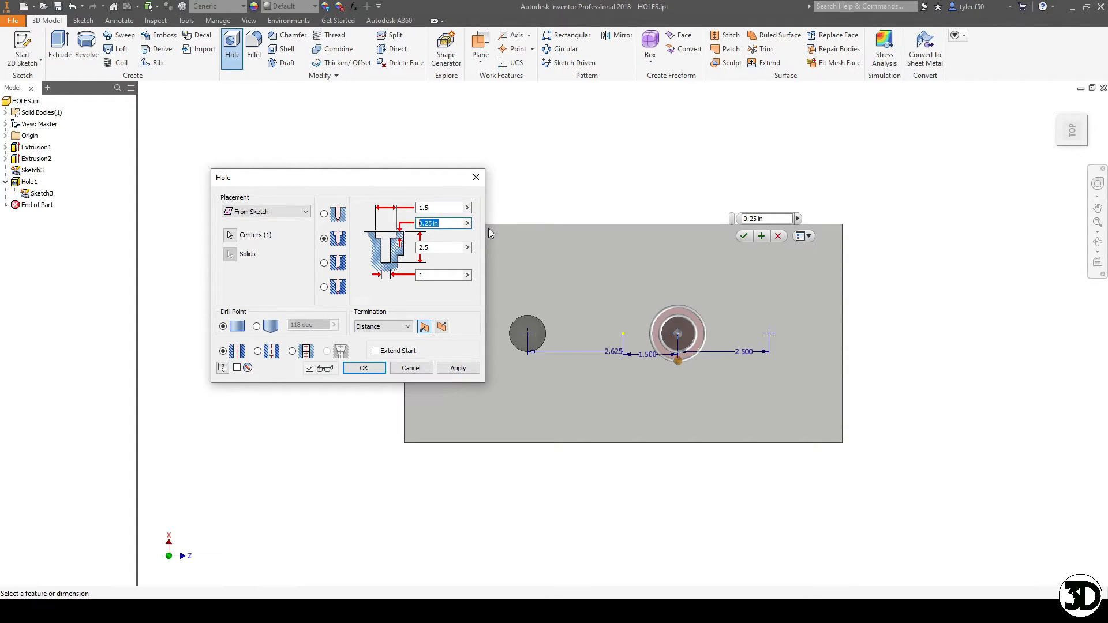
text(.5)
key(Tab)
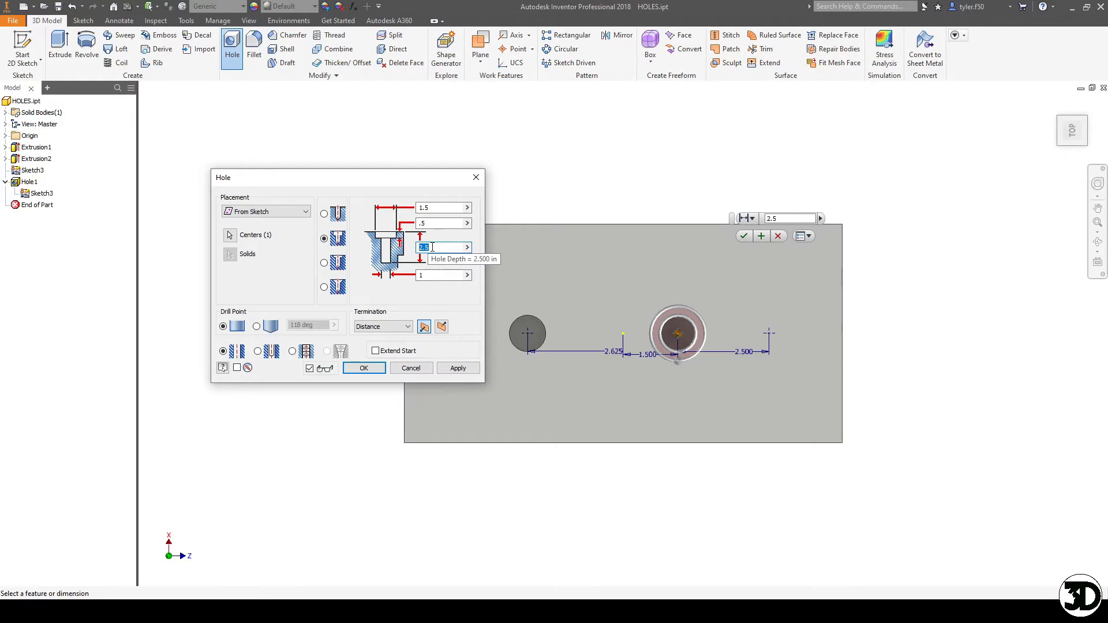
Set the counterbore hole's total depth to 3 in and its drilled diameter to 0.75 in, and create the hole
text(3)
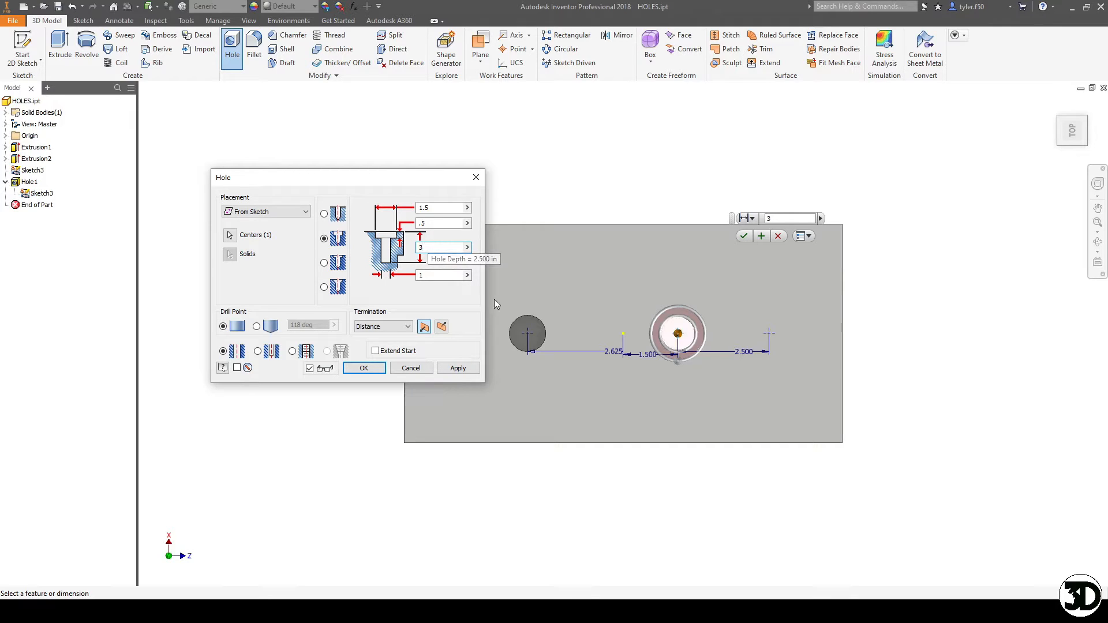
click(448, 277)
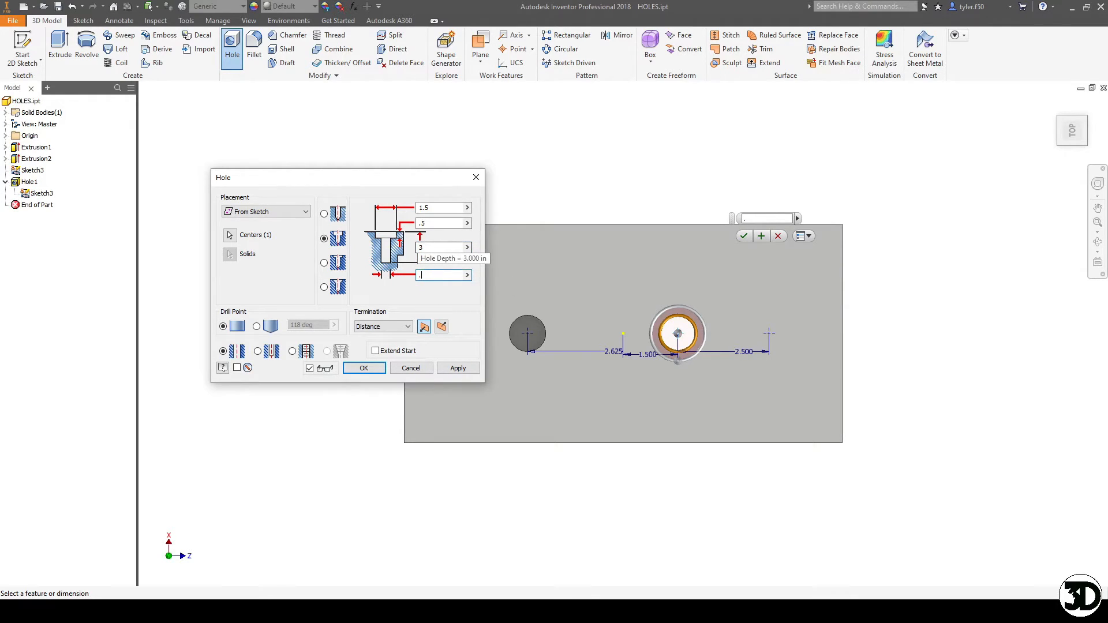
key(F4)
drag(685, 384, 681, 261)
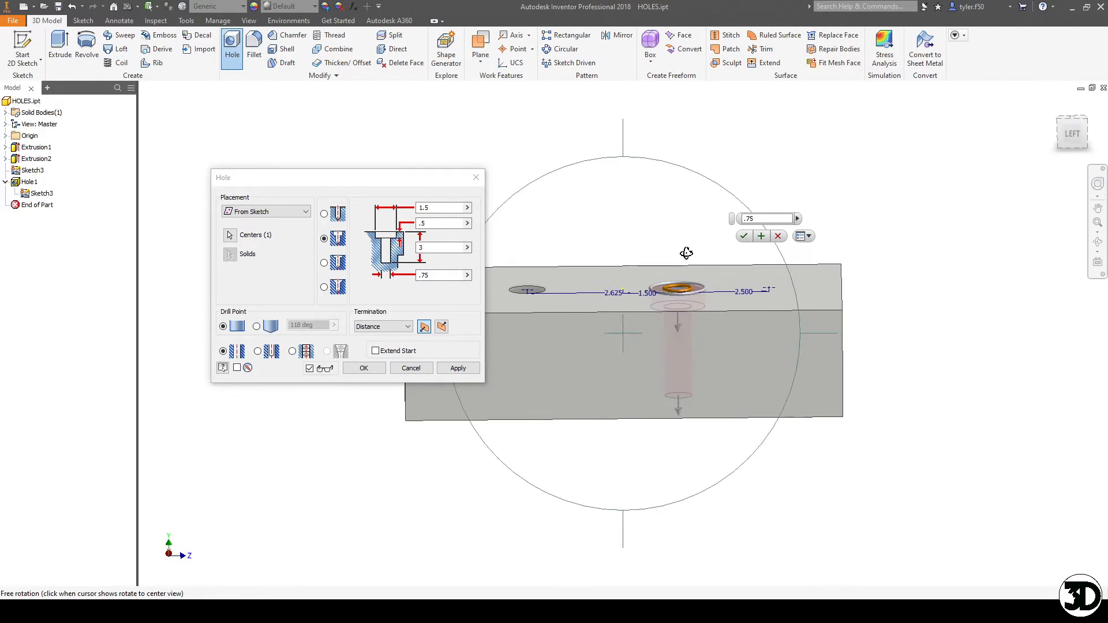
click(1084, 136)
scroll(669, 302, up, 5)
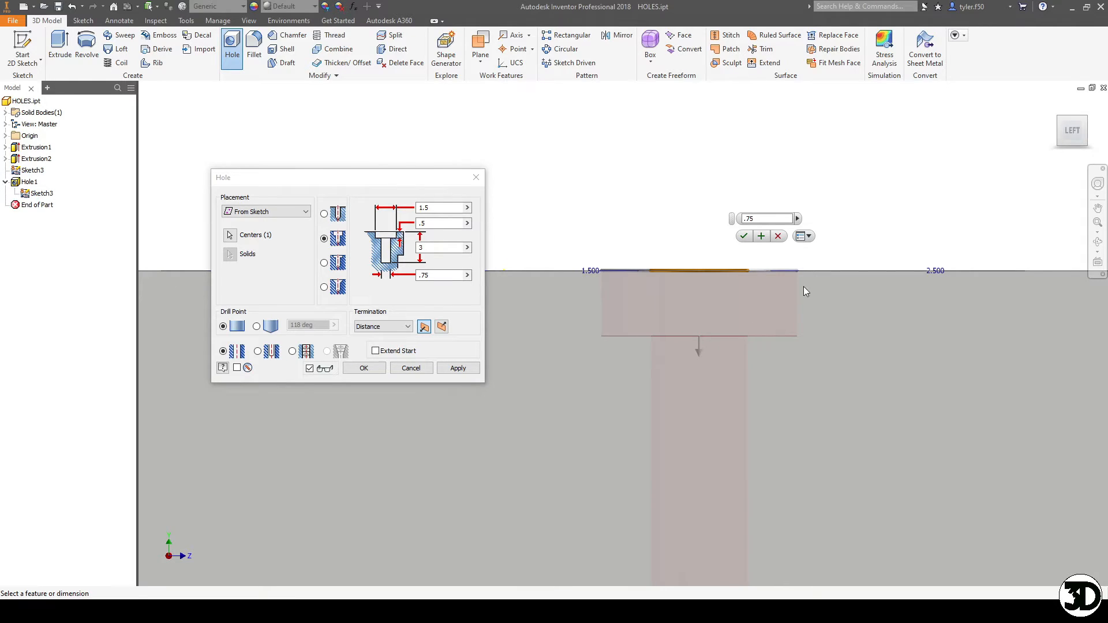
scroll(732, 330, down, 3)
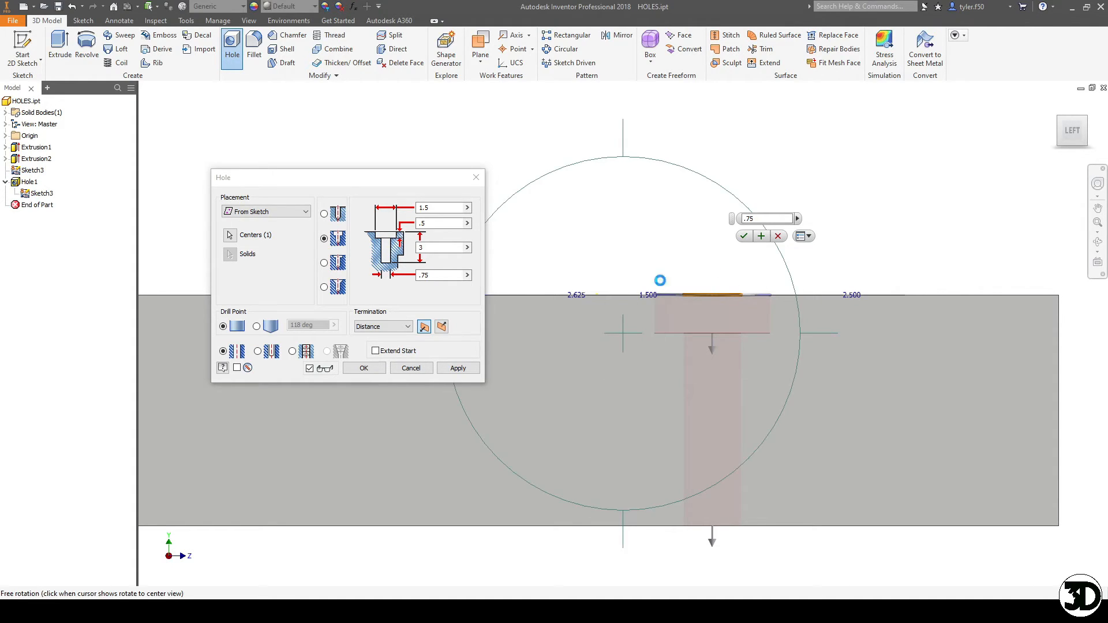
shift+middle_drag(662, 277, 653, 328)
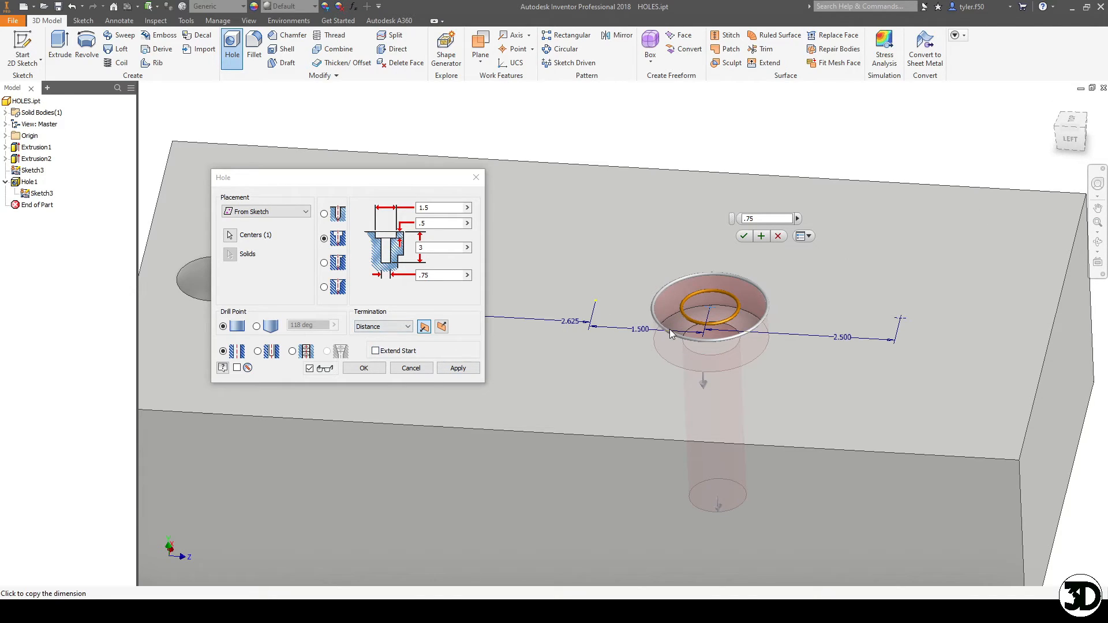
click(364, 368)
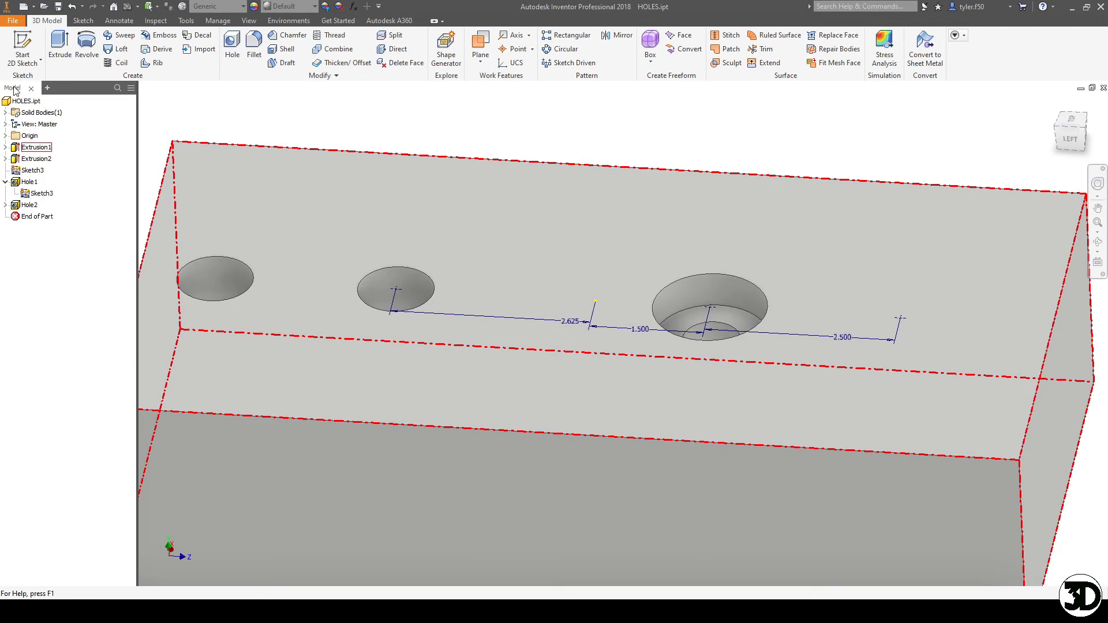
Create a countersink Hole on the outermost sketch point with 1.5 in countersink diameter, 82° angle, 3 in depth and 0.75 in hole diameter
click(232, 46)
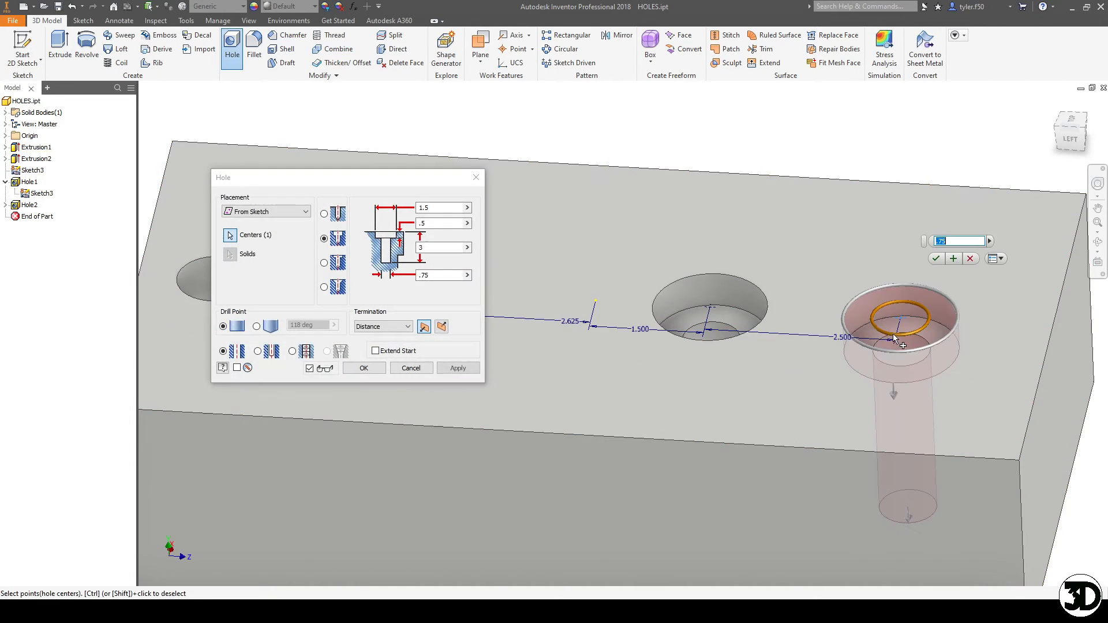
click(339, 288)
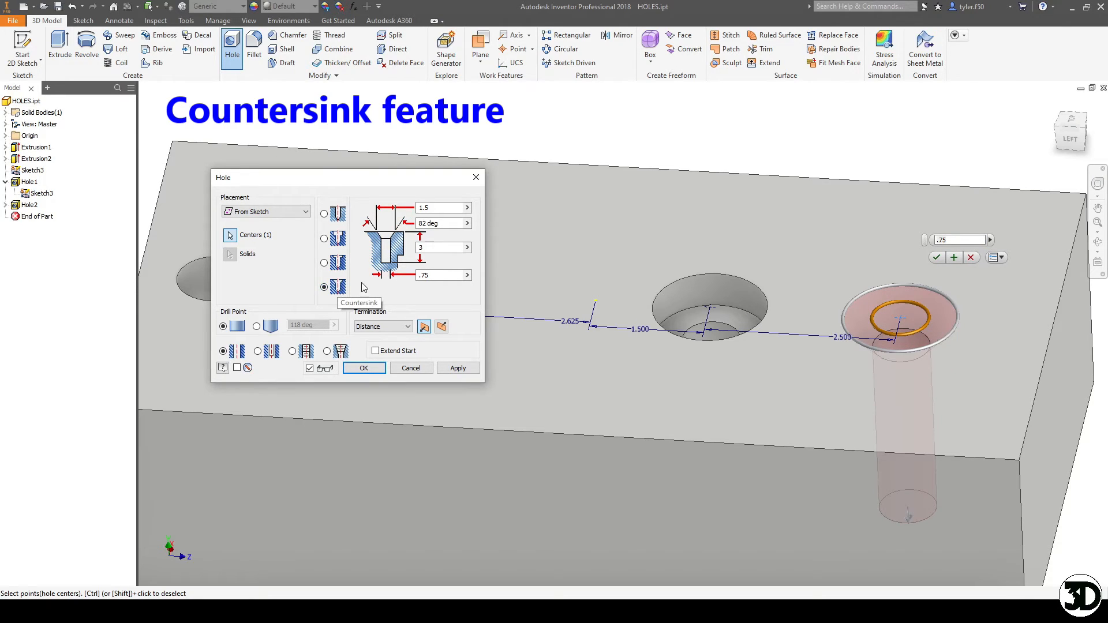
click(1069, 142)
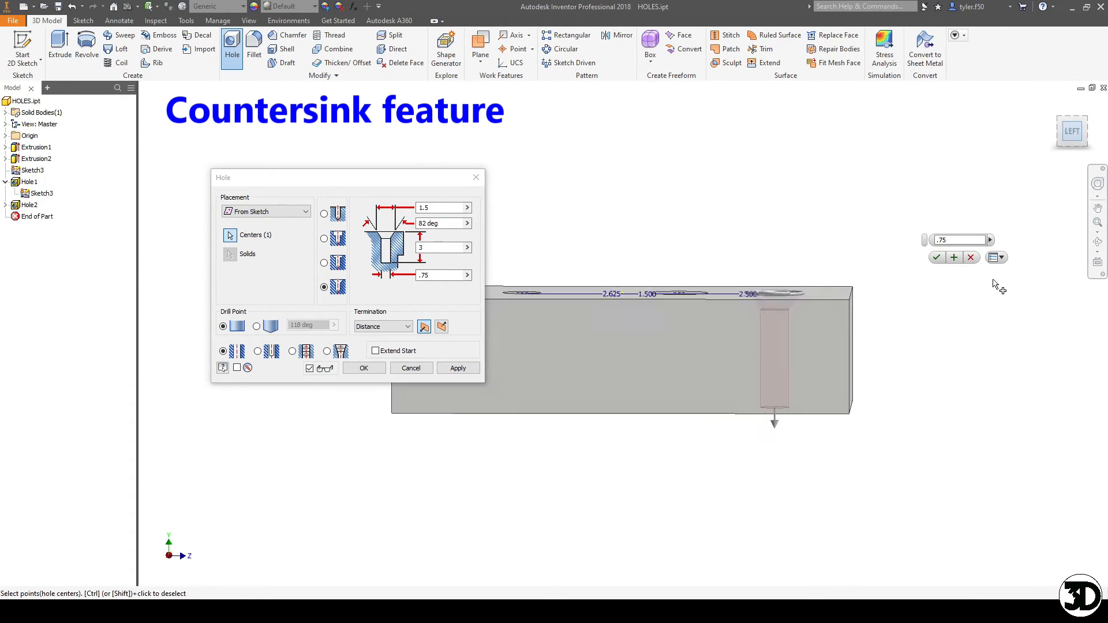
scroll(866, 293, up, 5)
middle_drag(675, 263, 801, 112)
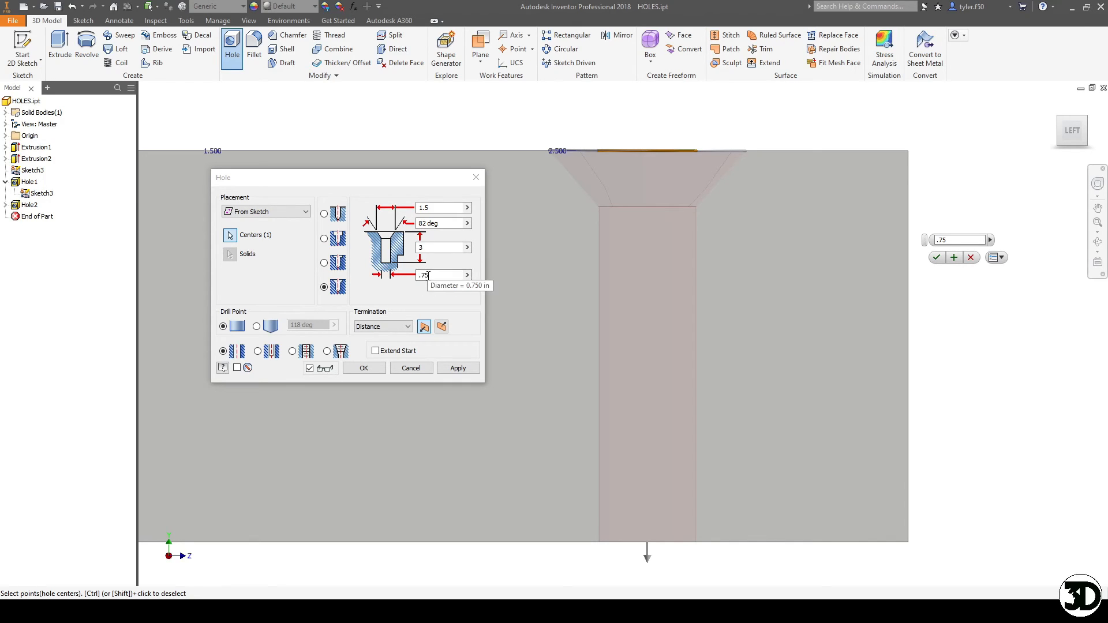
click(365, 369)
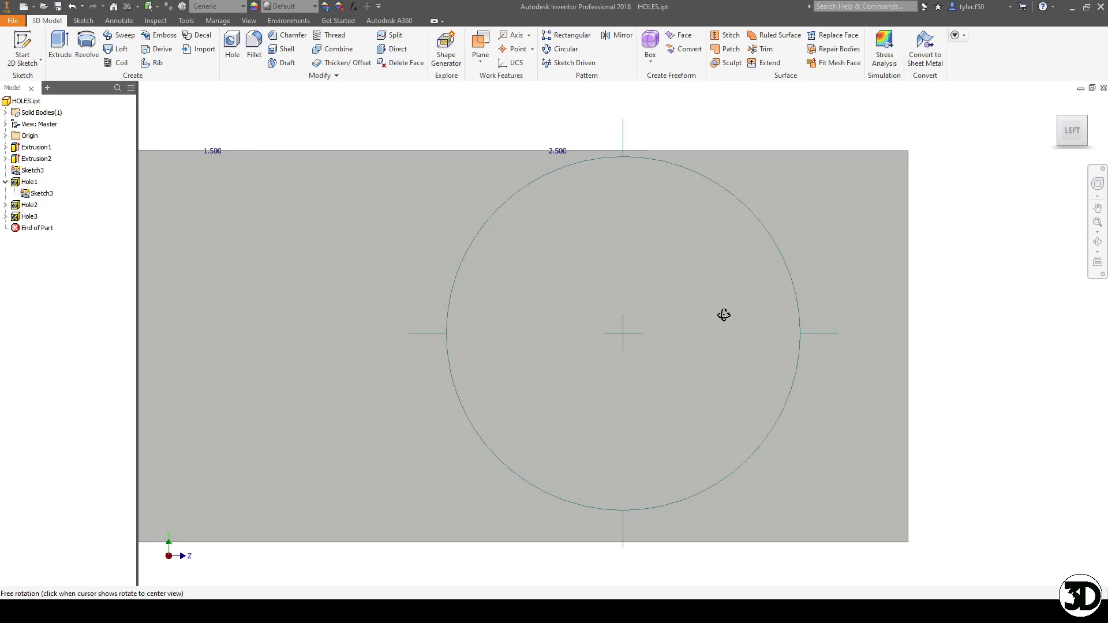
Set the shared sketch's dimension from the block's center point to the counterbore hole to 2 in
shift+middle_drag(724, 315, 808, 364)
scroll(623, 331, down, 3)
middle_drag(718, 389, 848, 381)
shift+middle_drag(670, 268, 613, 320)
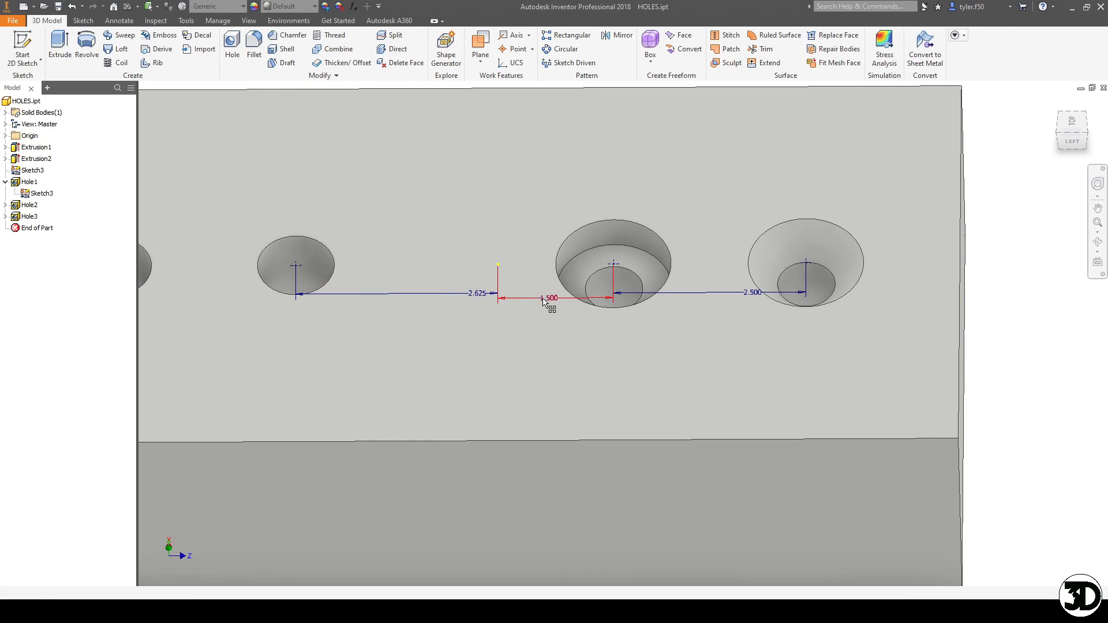
double_click(558, 298)
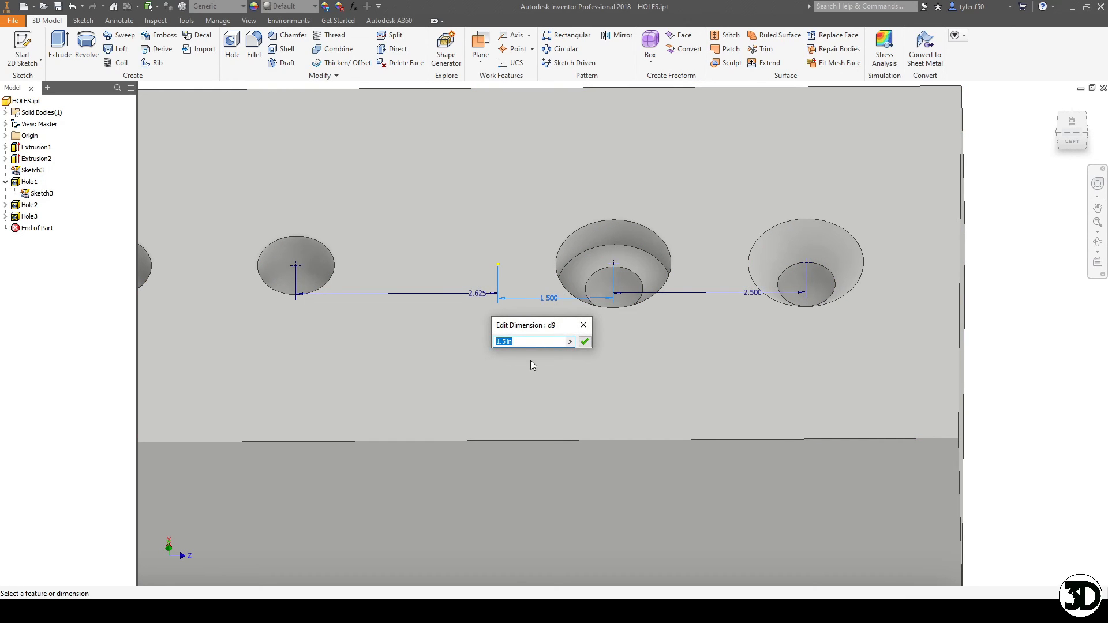
text(2)
key(Return)
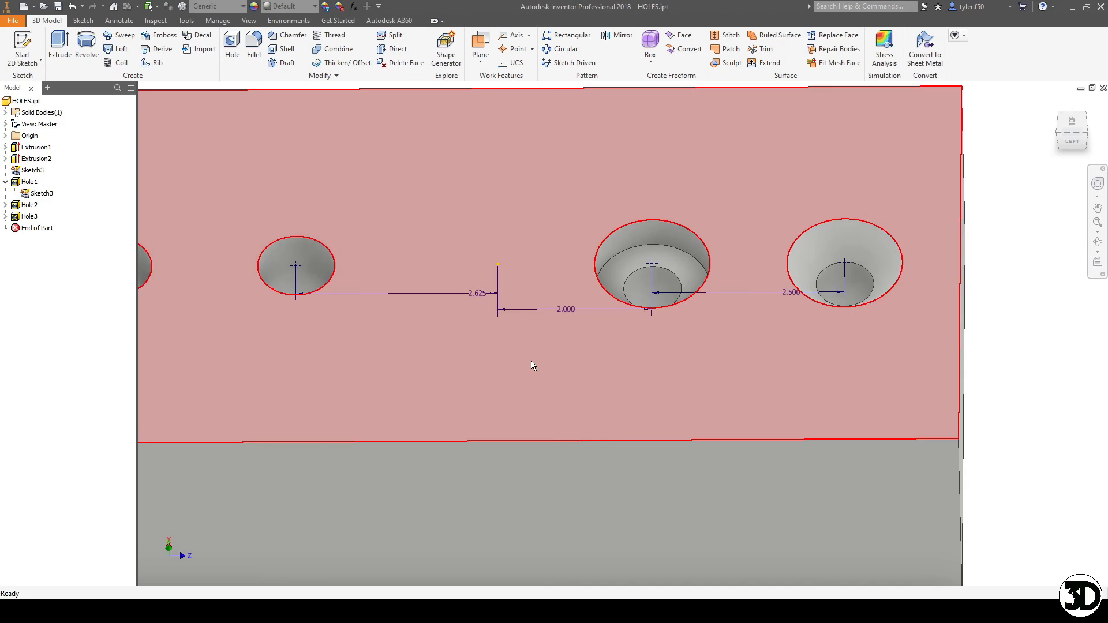
Set the shared sketch's dimension from the drilled blind hole to the block's center point to 2.5 in
scroll(583, 301, down, 3)
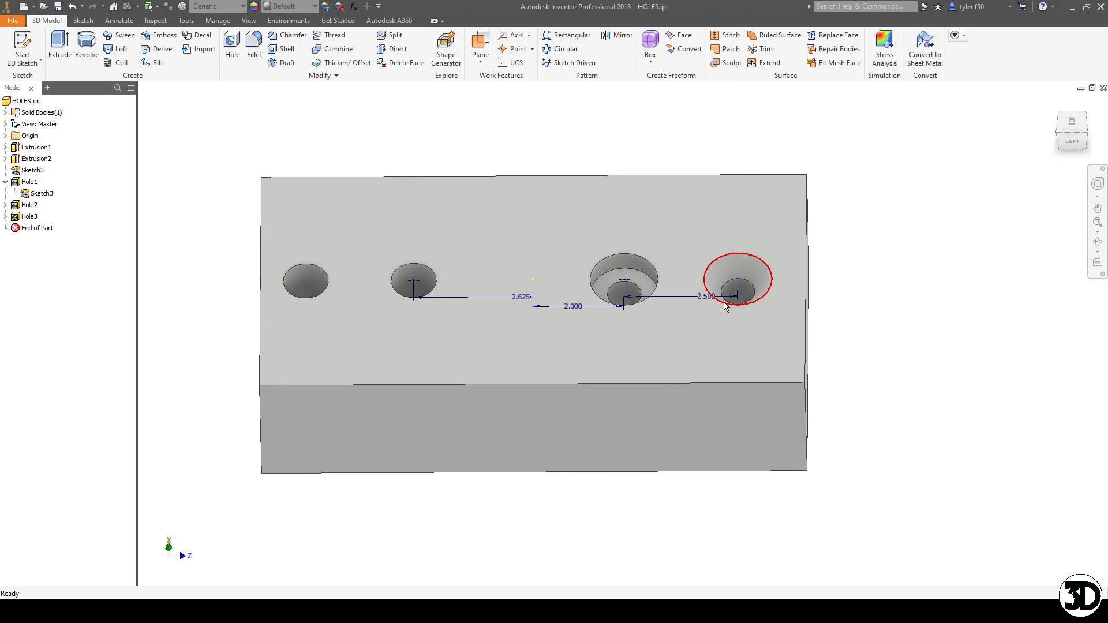
click(515, 297)
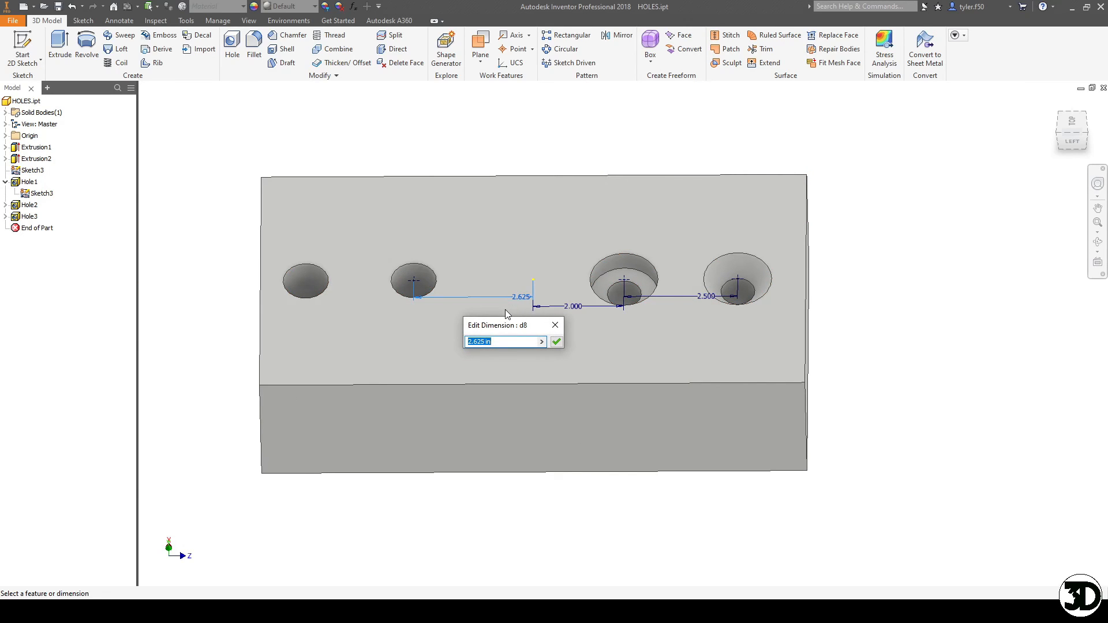
text(2.5)
key(Return)
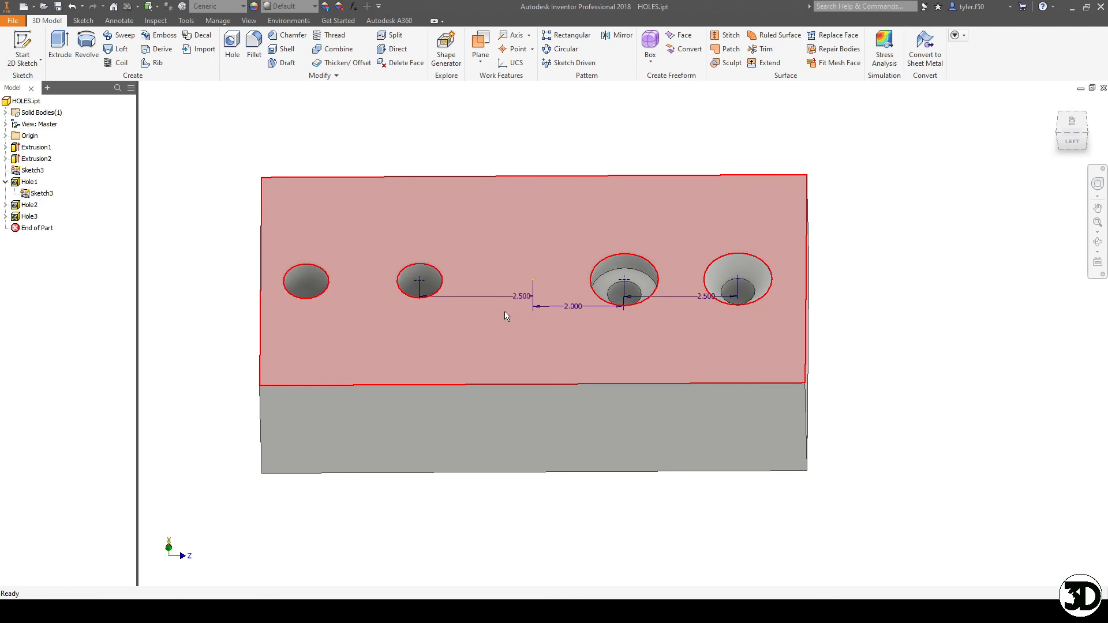
shift+middle_drag(680, 237, 633, 298)
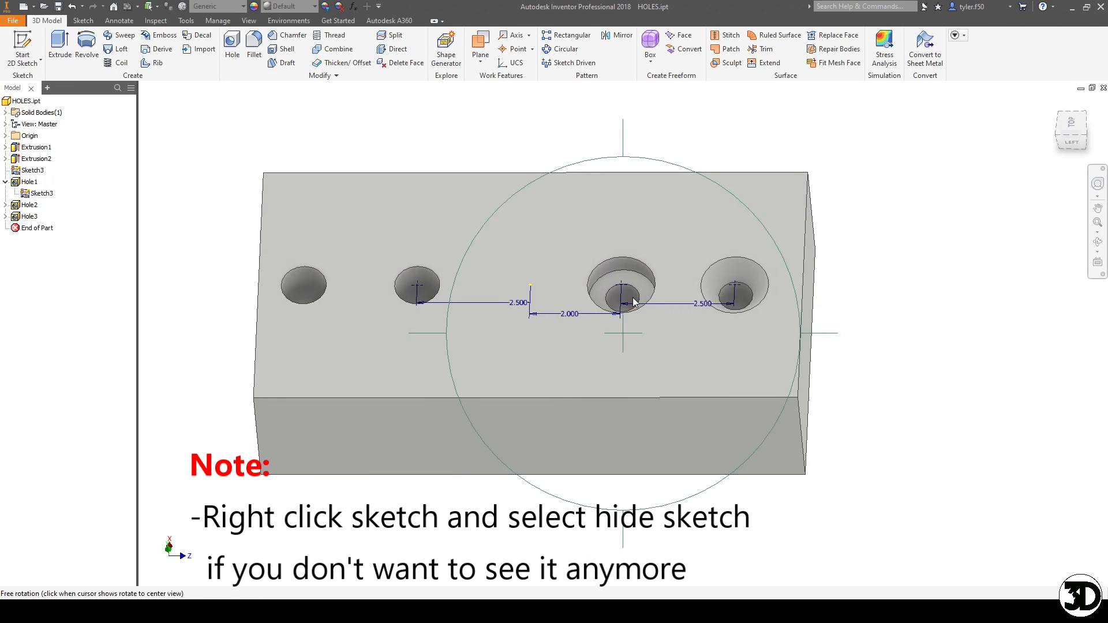